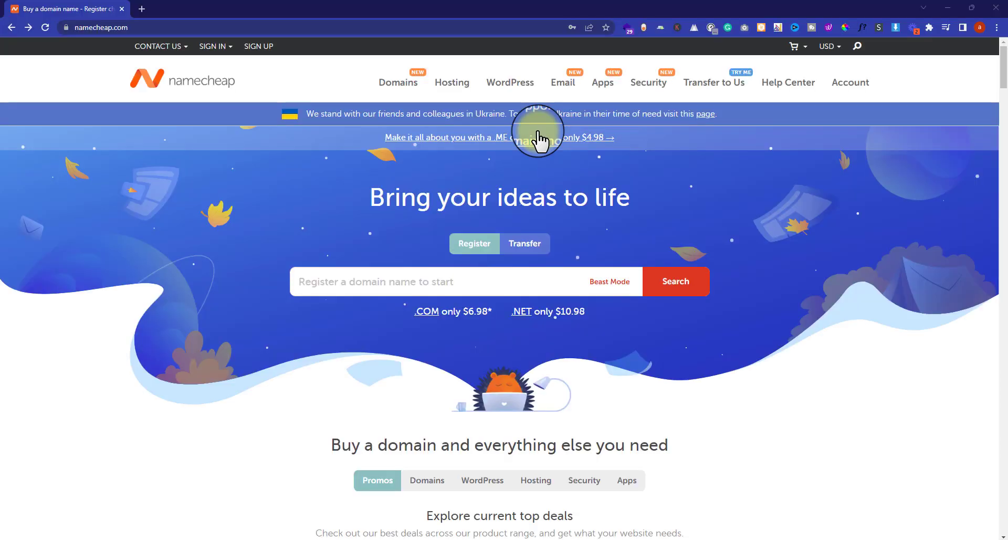
- Open the Shared Hosting plans page and scroll down to the Stellar plan cards
mouse_move(450, 80)
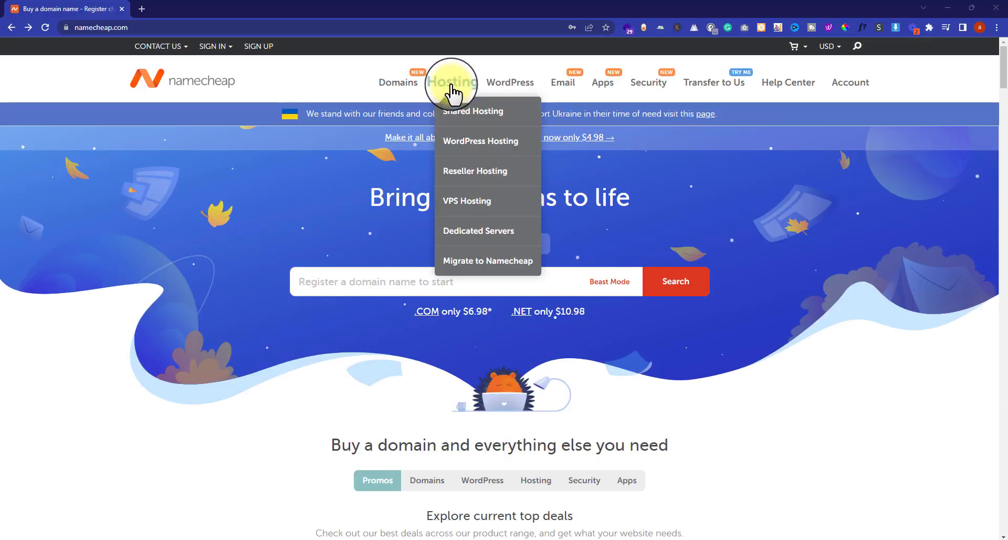
left_click(471, 118)
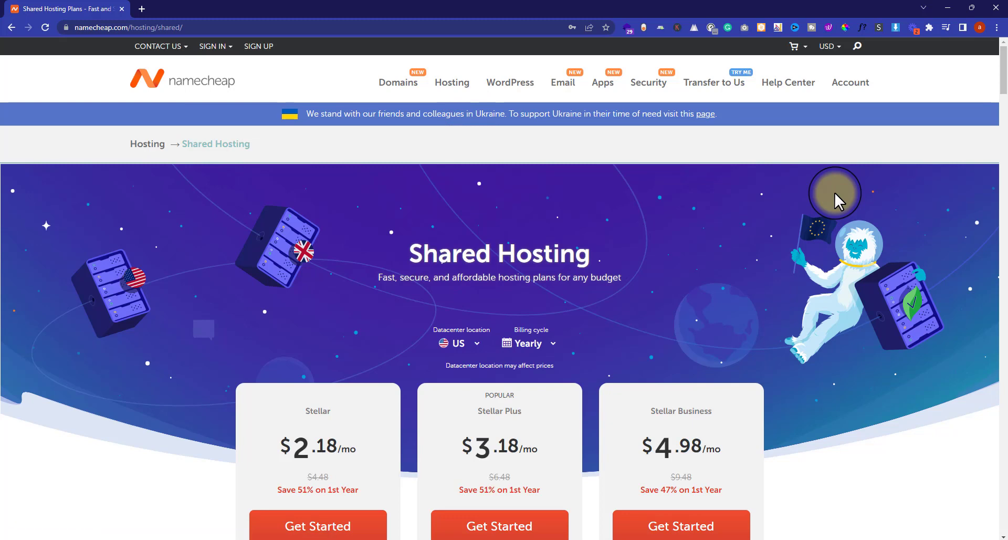
scroll(911, 323, "down", 5)
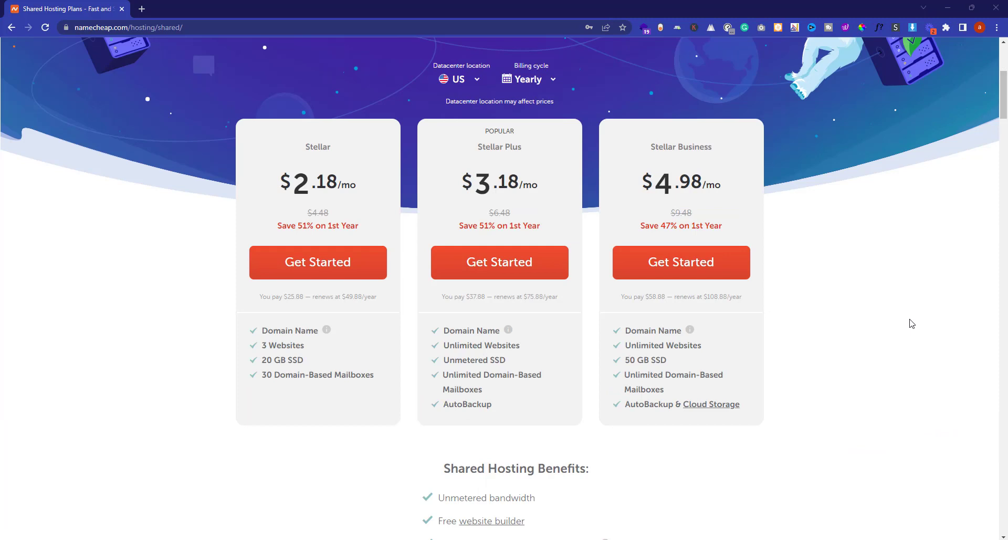
double_click(322, 146)
left_click(340, 141)
- Set the billing cycle to 2 Years, briefly comparing Monthly pricing along the way
left_click(537, 84)
left_click(528, 150)
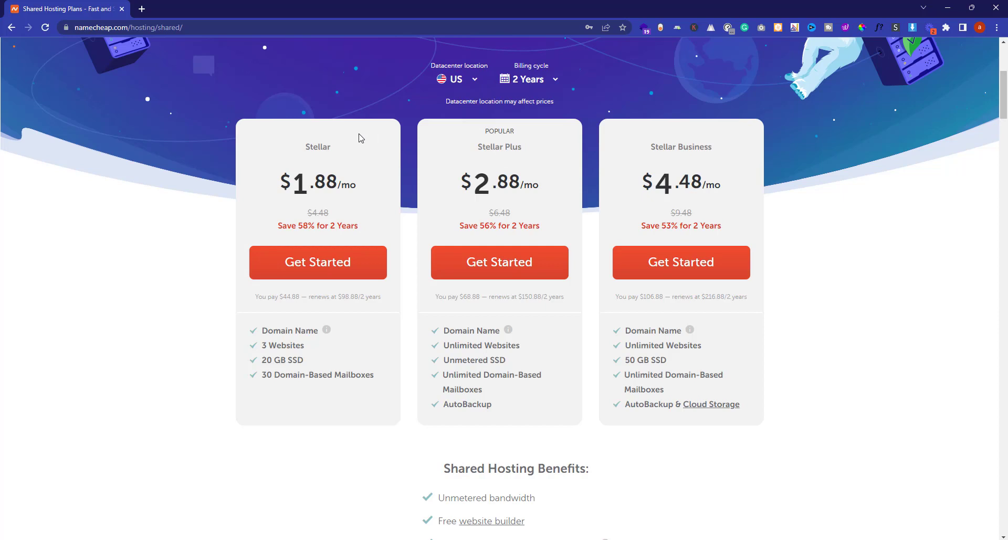
left_click(529, 86)
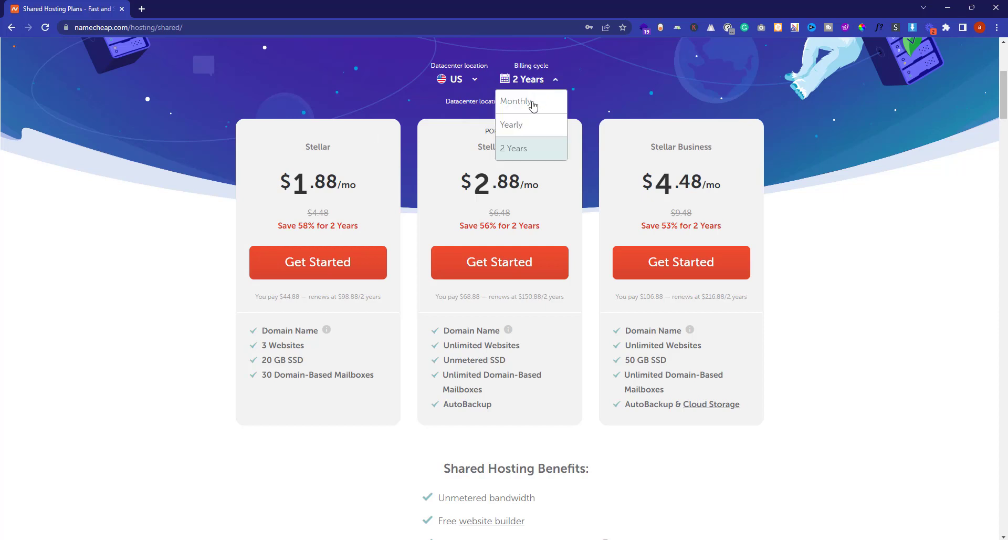
left_click(532, 105)
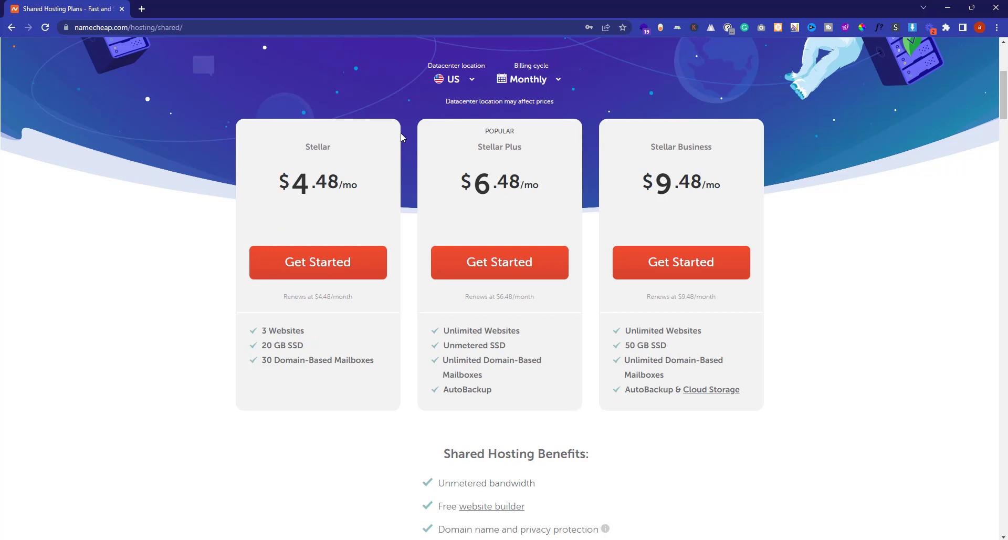
left_click(529, 82)
left_click(530, 149)
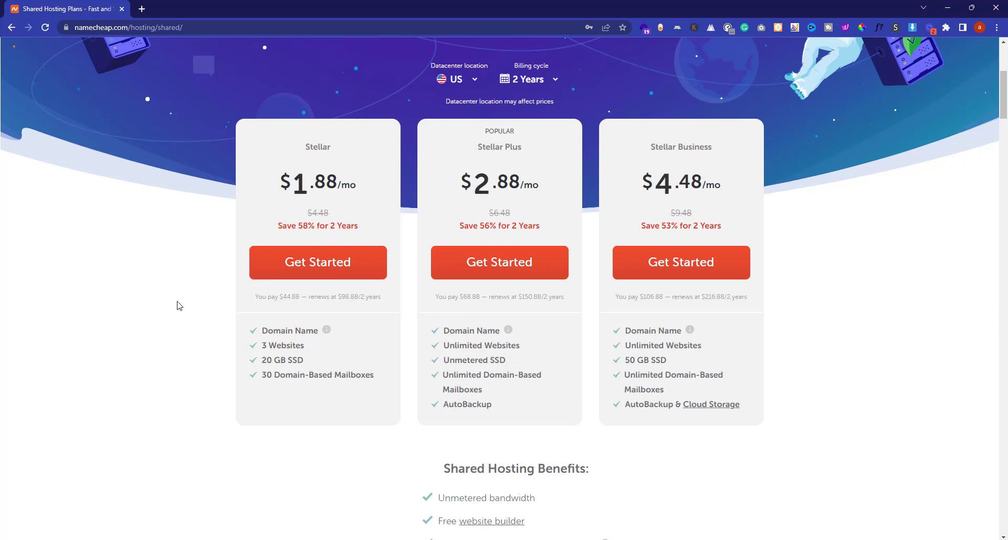
mouse_move(328, 333)
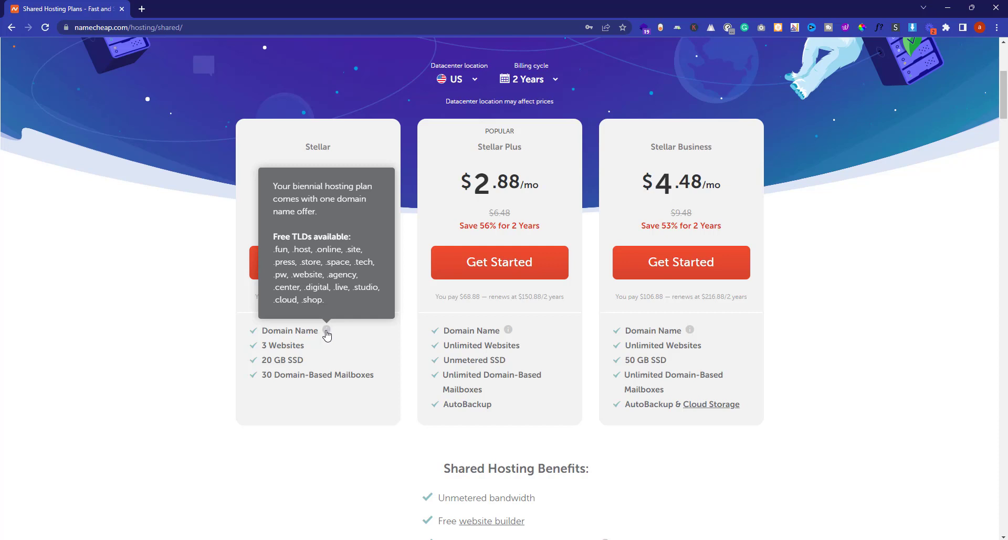
left_click_drag(263, 345, 308, 348)
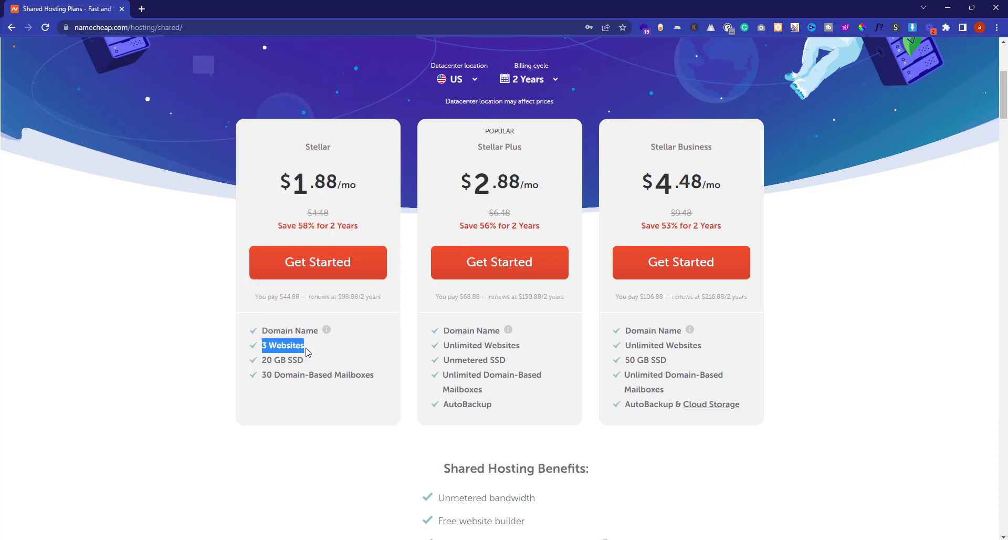
double_click(280, 361)
left_click(280, 361)
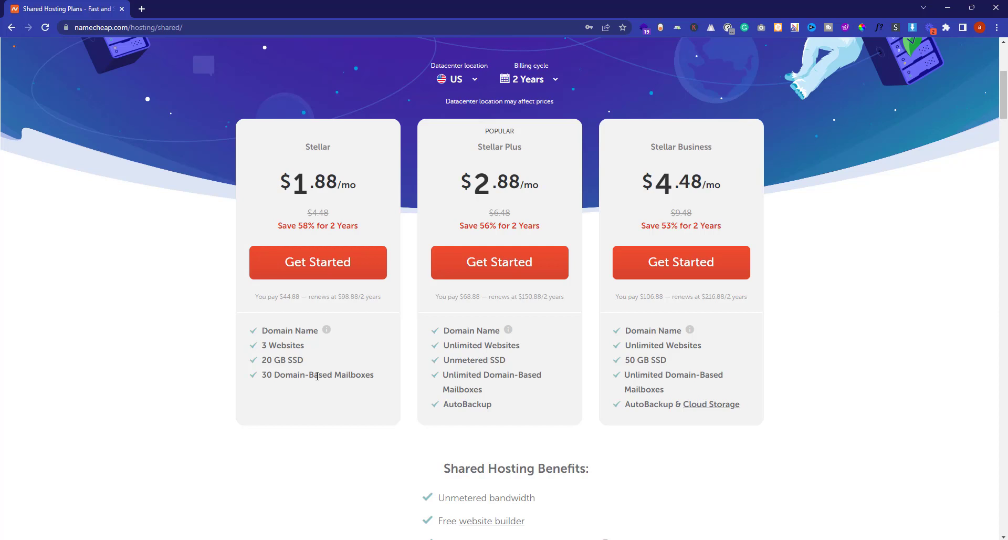
double_click(510, 147)
left_click(331, 120)
double_click(325, 145)
- Start the Stellar order and choose New Domain Name > New Purchase instead of Existing Domain Name
left_click(313, 266)
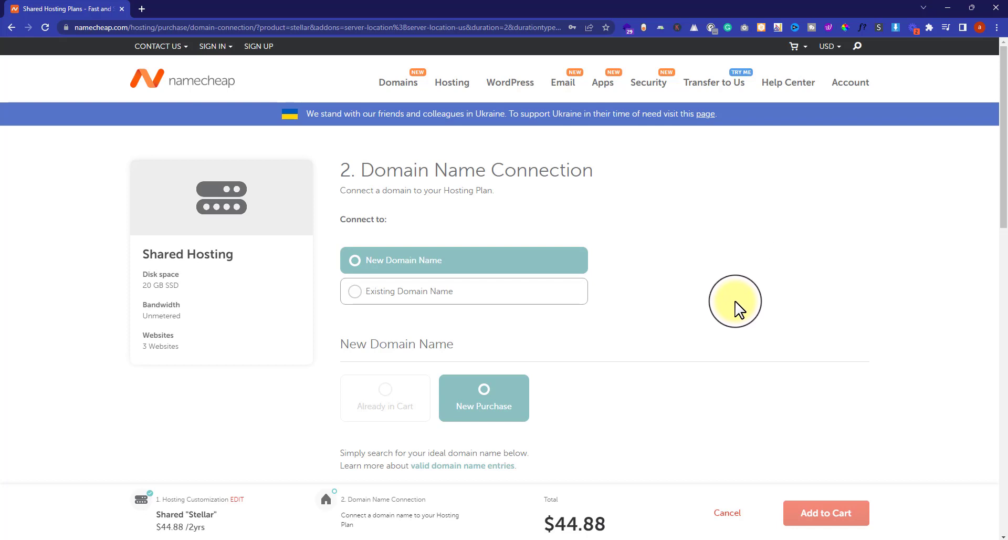
left_click(413, 303)
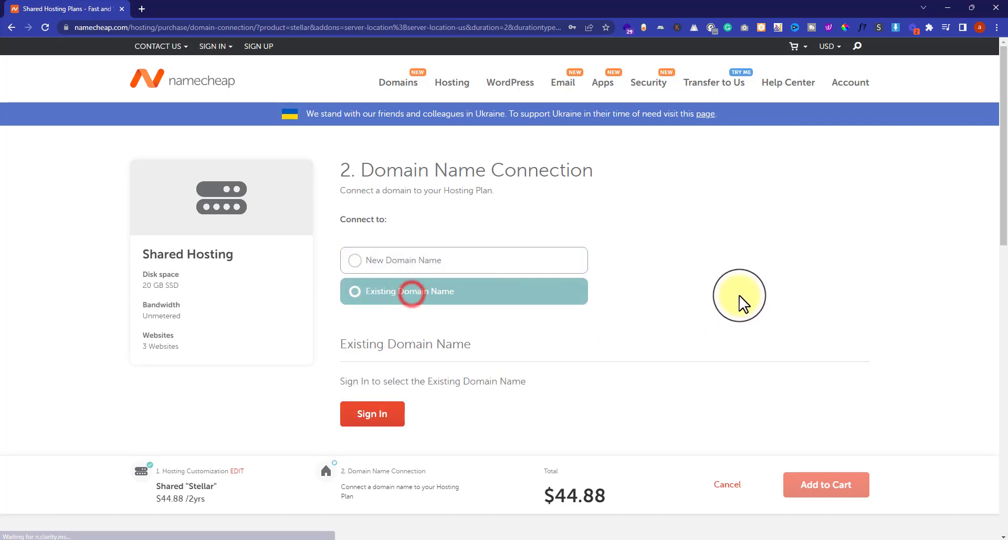
scroll(748, 286, "down", 1)
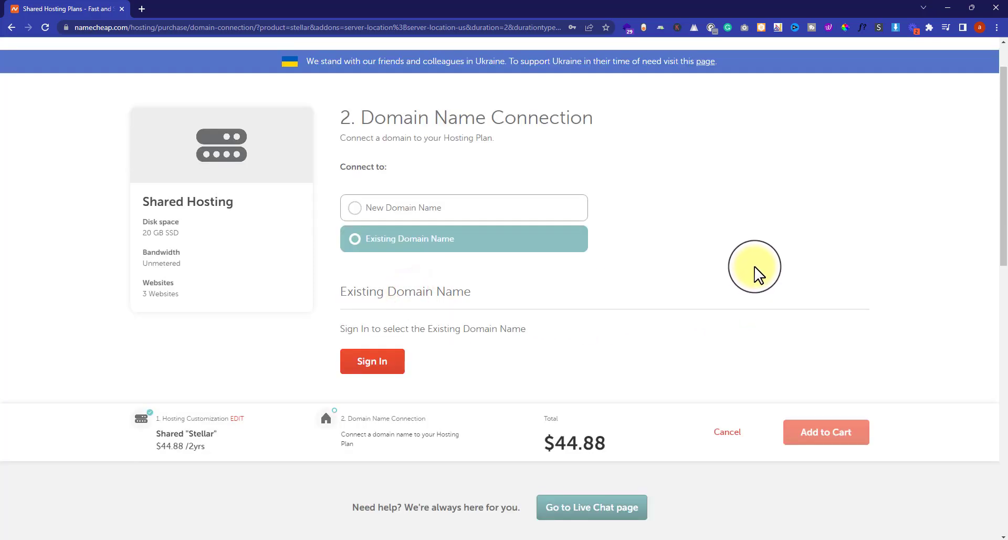
left_click(420, 215)
scroll(704, 257, "down", 2)
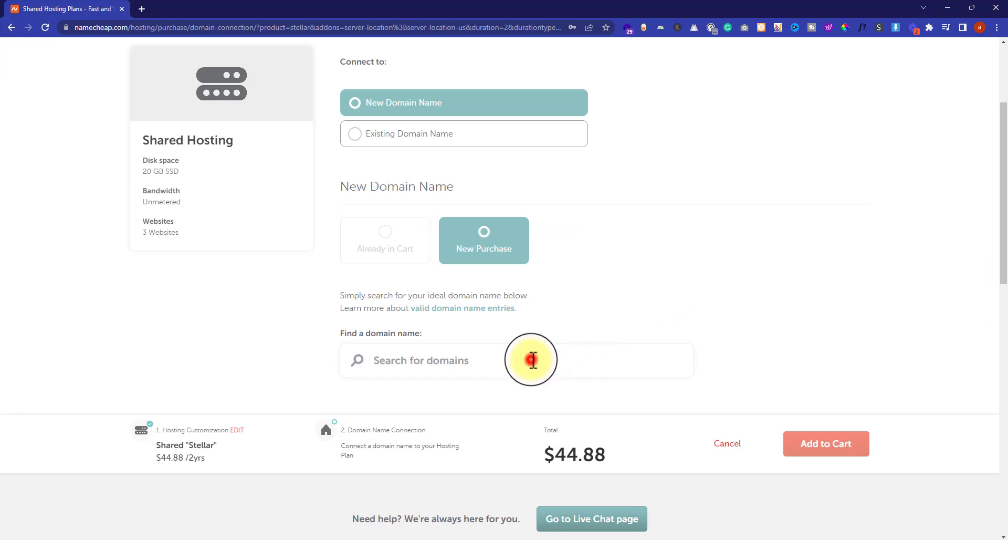
scroll(528, 360, "down", 2)
- Search for the new .agency domain and connect it to the Stellar hosting for $0.18/yr
type("atha")
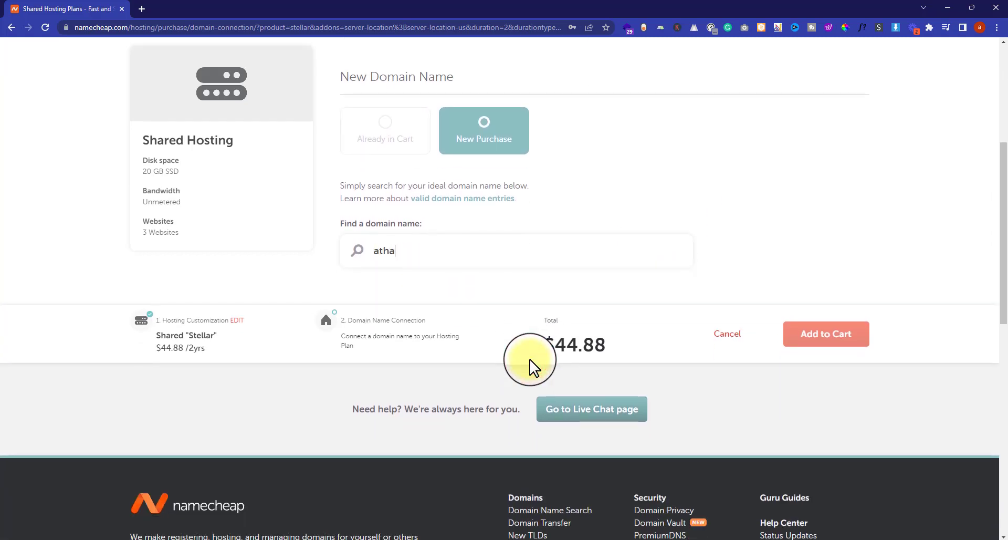
type("rbashir.agency")
scroll(791, 241, "up", 3)
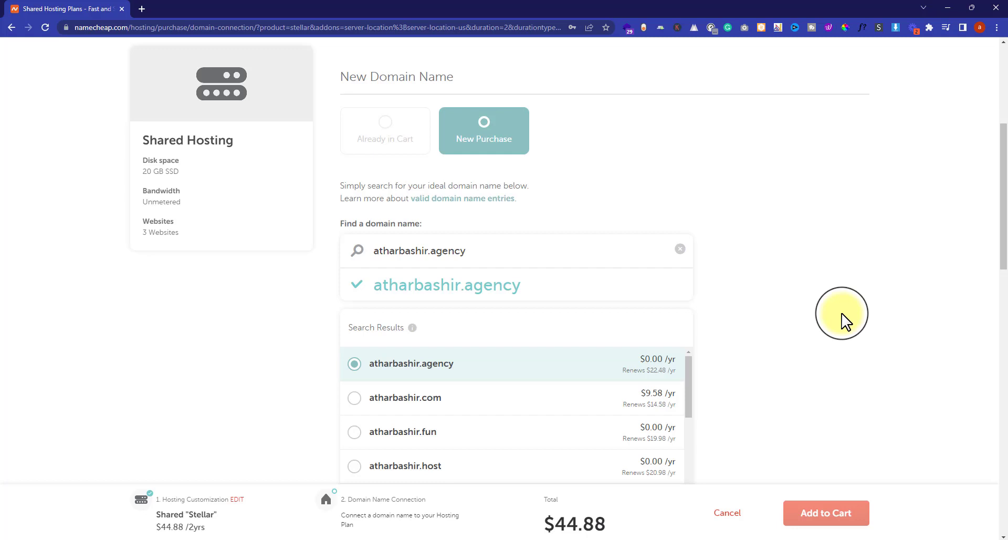
scroll(916, 312, "down", 2)
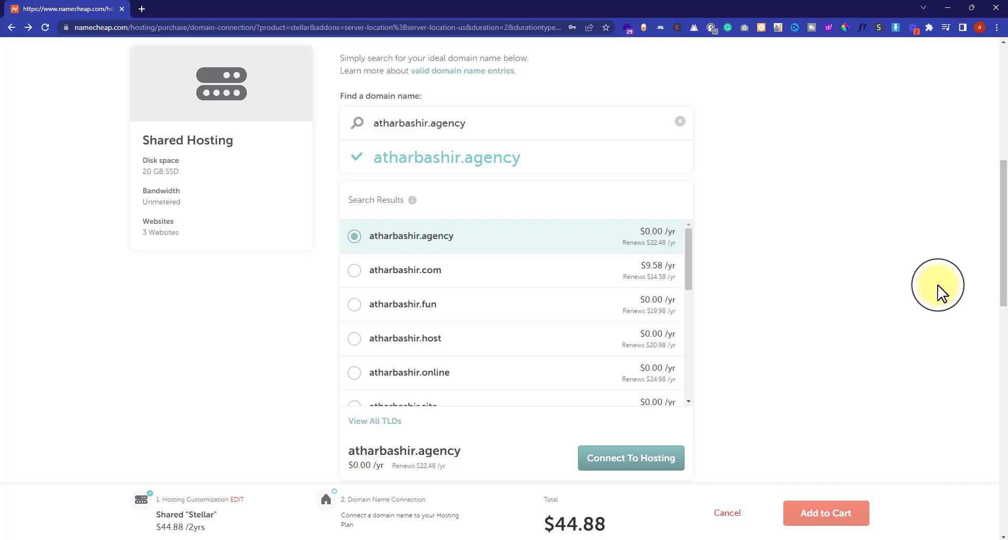
left_click(648, 455)
scroll(903, 302, "up", 2)
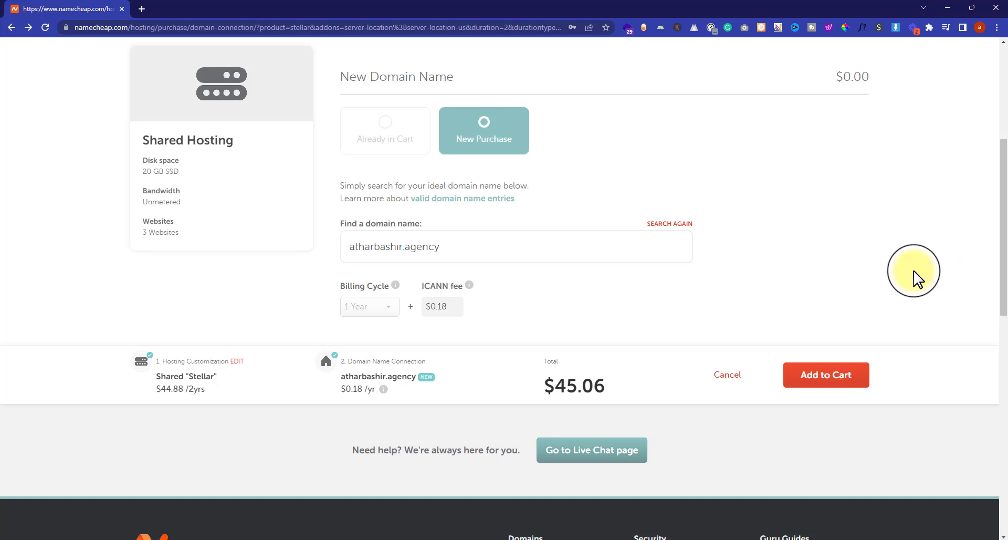
- Add hosting and domain to the cart, keep 1-year domain registration, and confirm the order
left_click(840, 374)
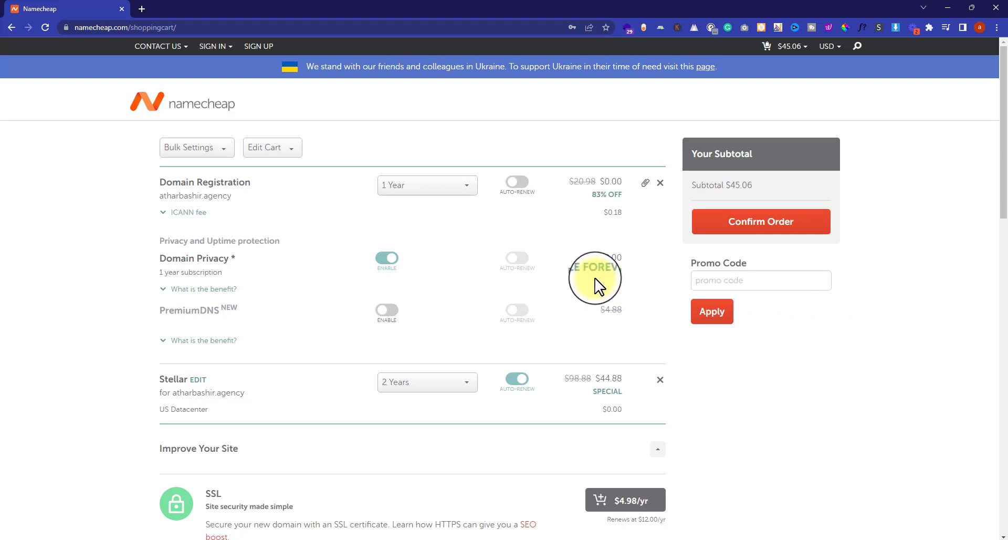
left_click(419, 187)
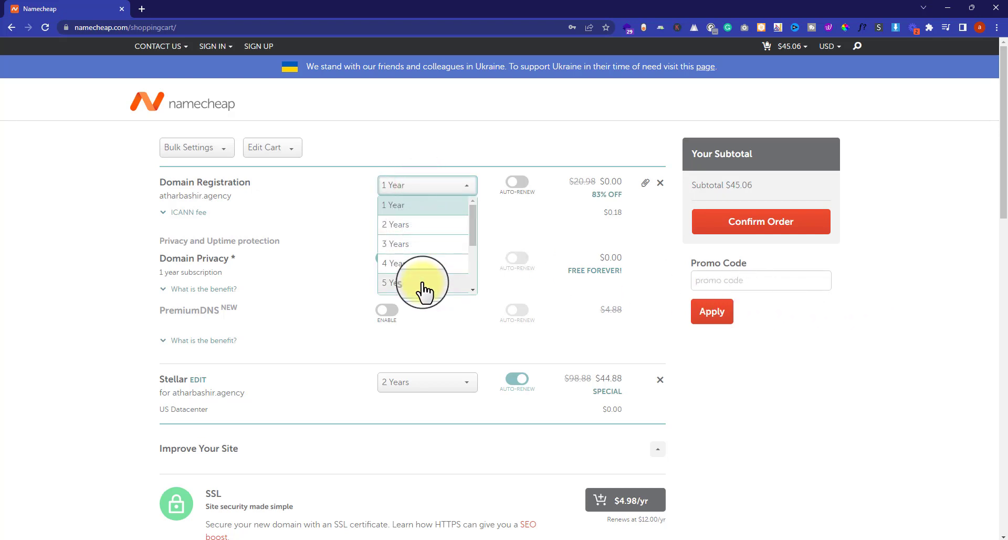
left_click(393, 206)
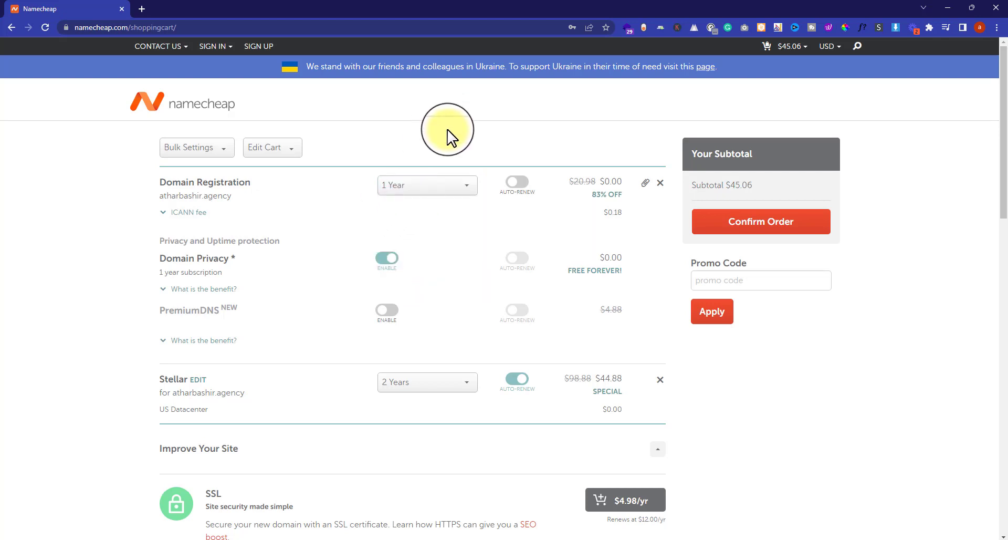
left_click(766, 227)
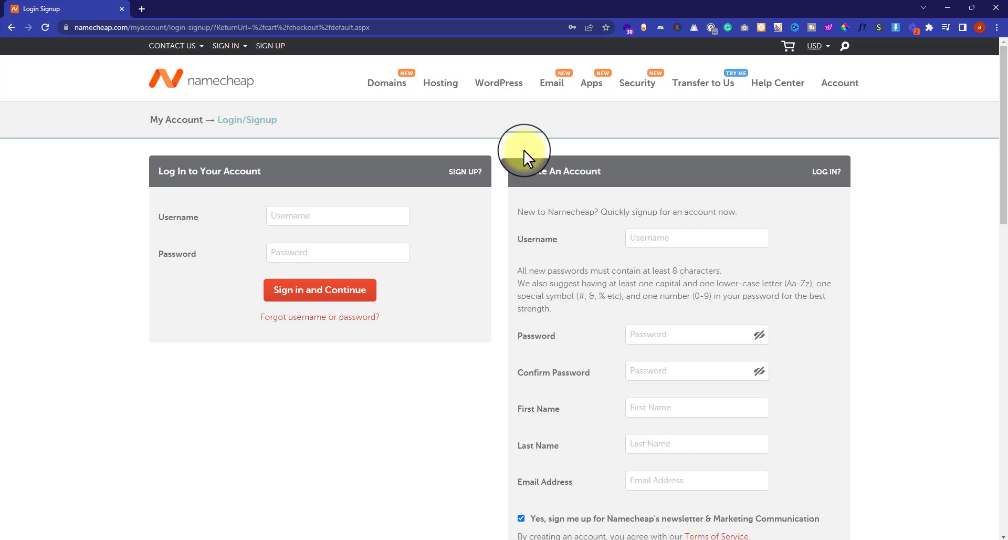
- Fill in the new-account signup form (username, password, name, e-mail) and try submitting it
left_click(661, 238)
scroll(664, 236, "down", 2)
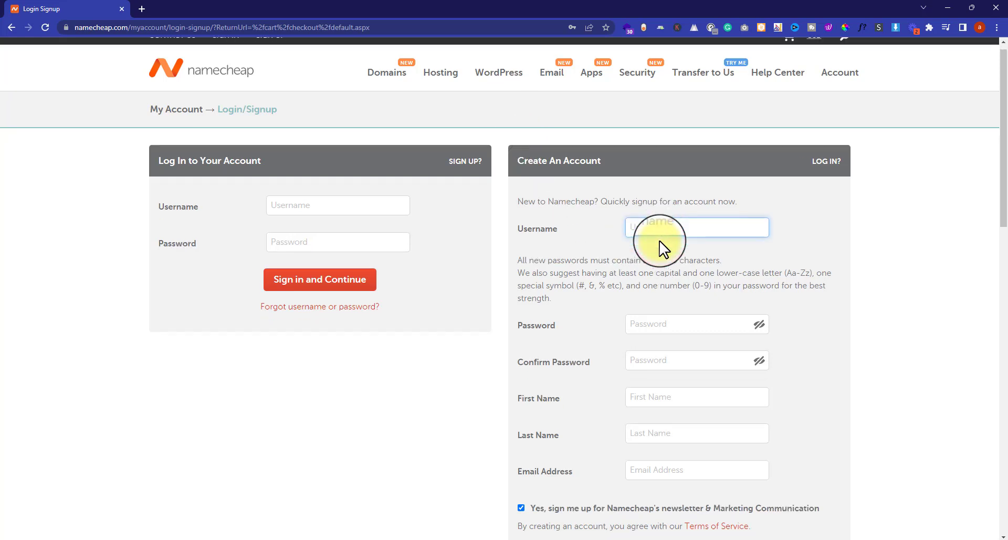
left_click(665, 235)
left_click(597, 266)
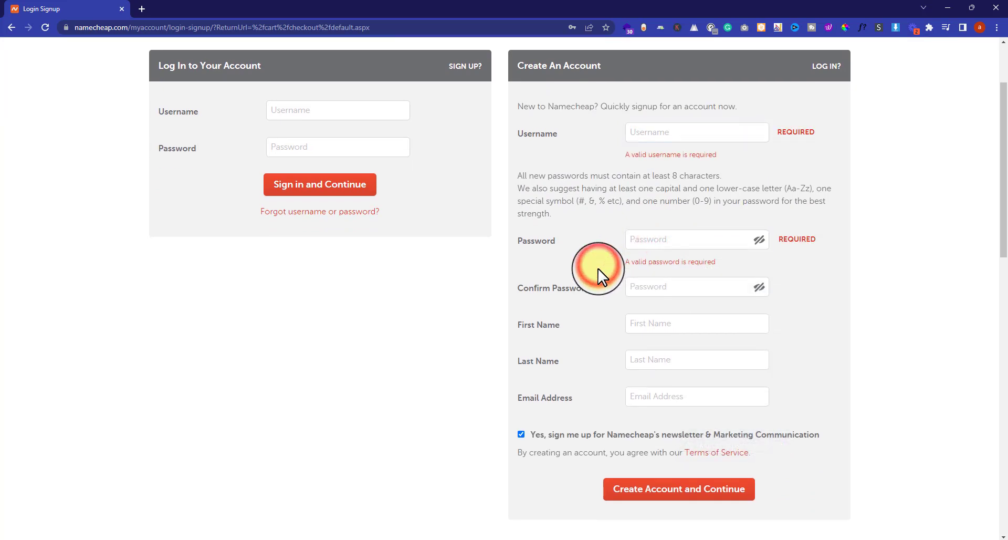
scroll(630, 257, "down", 1)
left_click(661, 244)
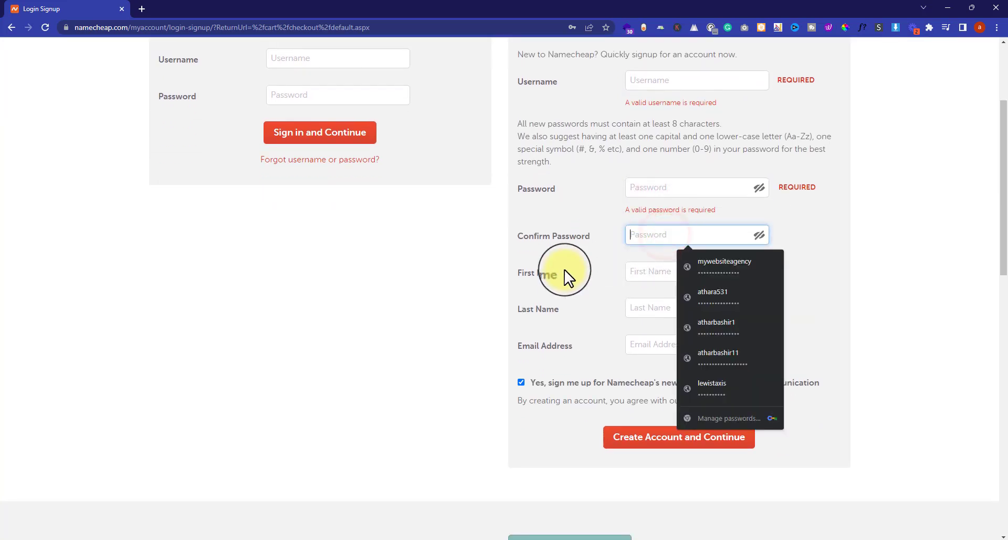
scroll(587, 281, "down", 1)
left_click(644, 229)
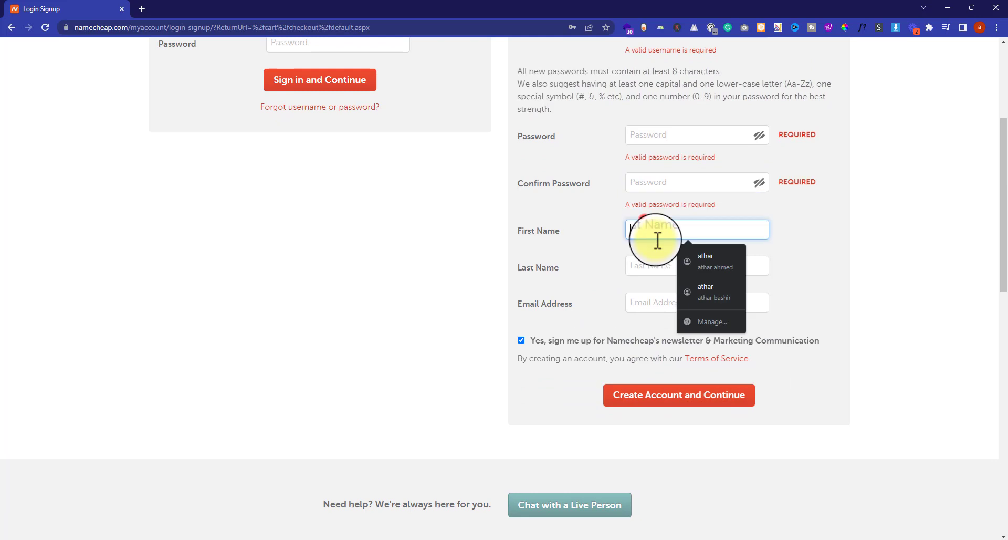
left_click(647, 268)
left_click(651, 320)
scroll(861, 294, "down", 2)
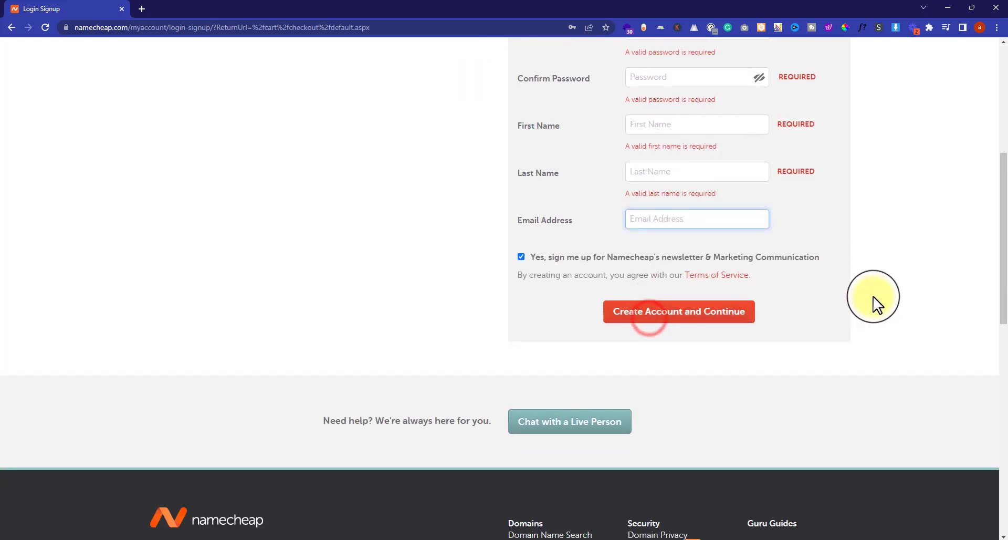
left_click(702, 316)
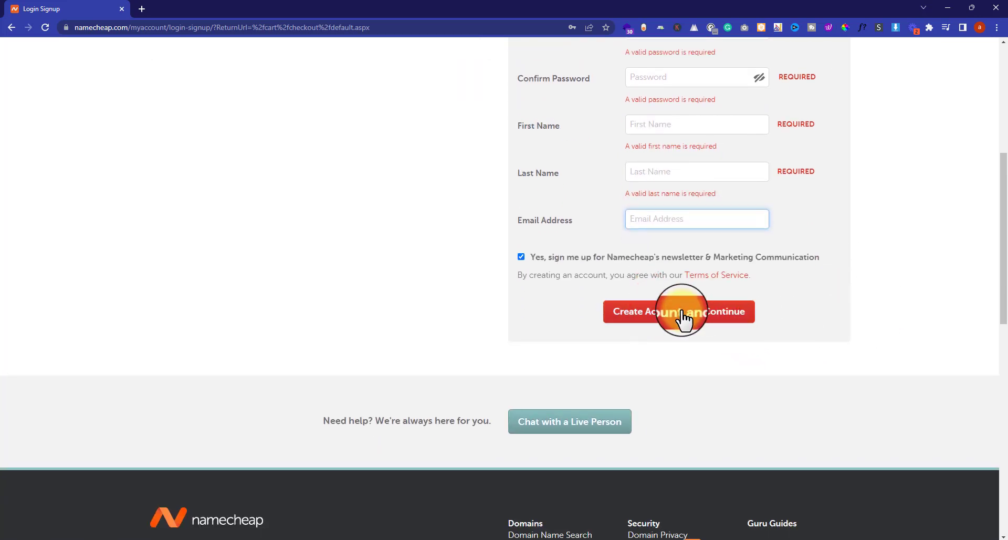
scroll(873, 234, "up", 5)
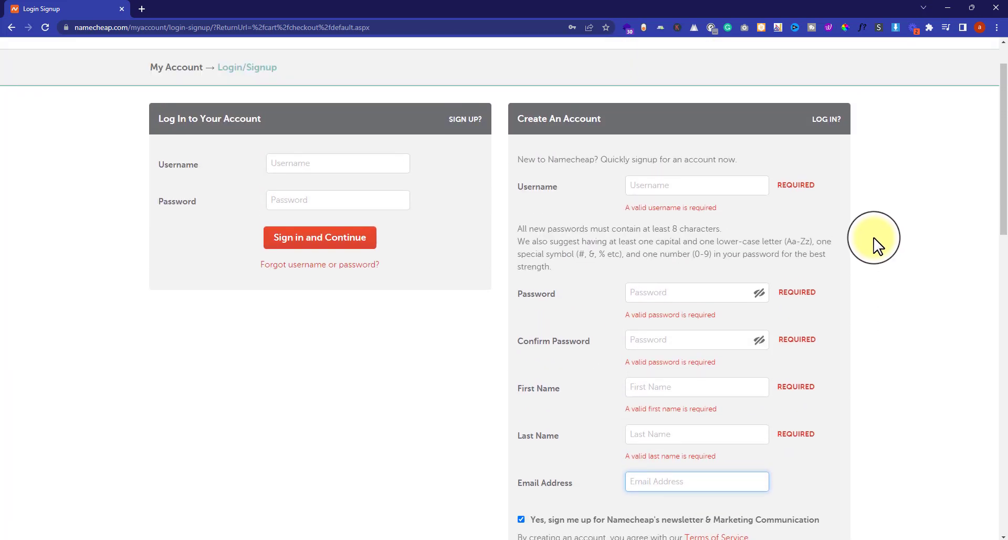
- Log in with the existing Namecheap account instead and paste the device verification code
left_click(874, 246)
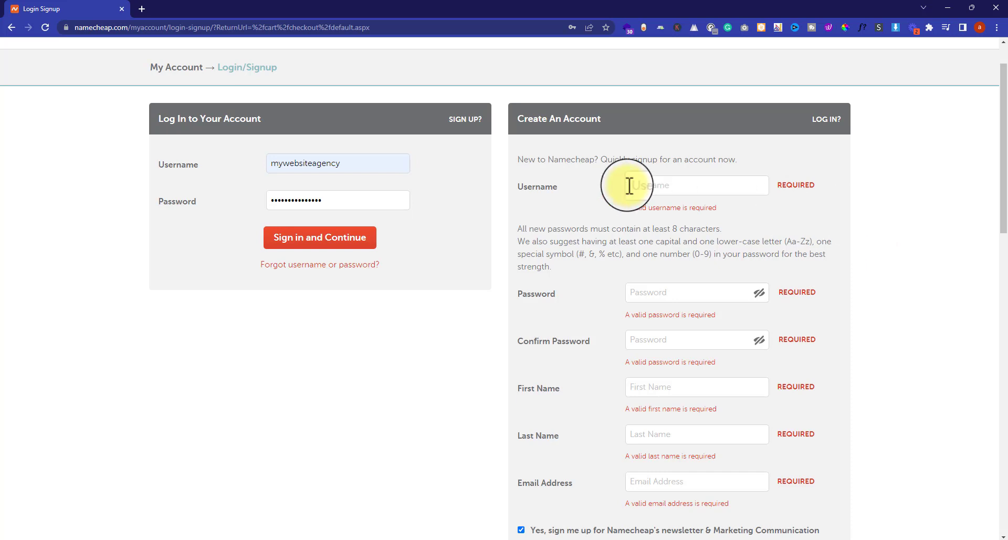
left_click(309, 246)
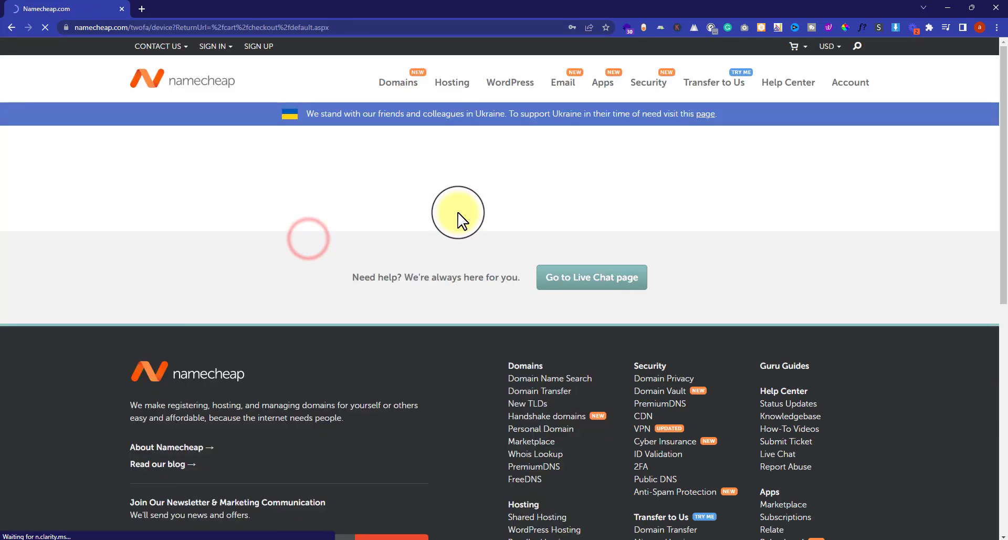
left_click(540, 277)
key("ctrl+v")
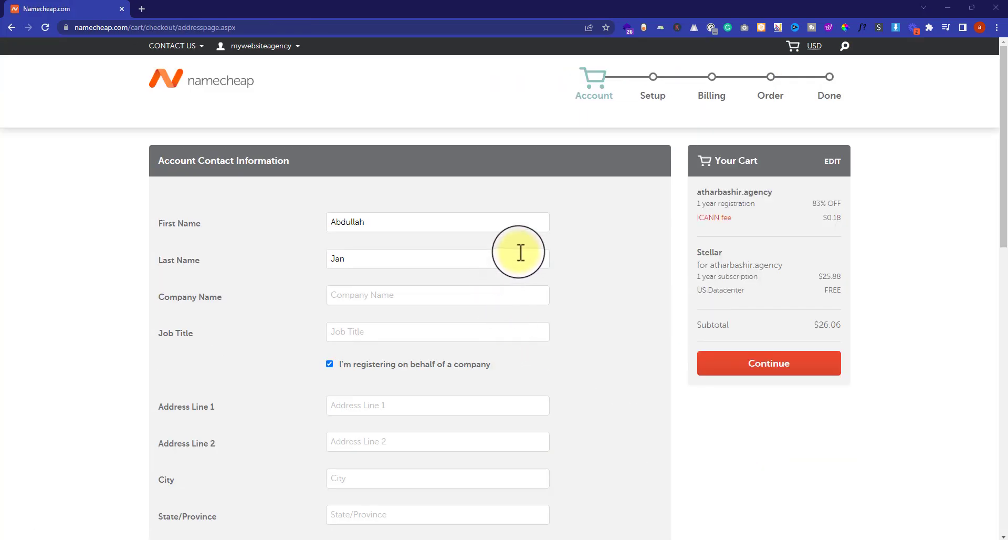
- Uncheck 'I'm registering on behalf of a company' to register as an individual
scroll(519, 254, "down", 3)
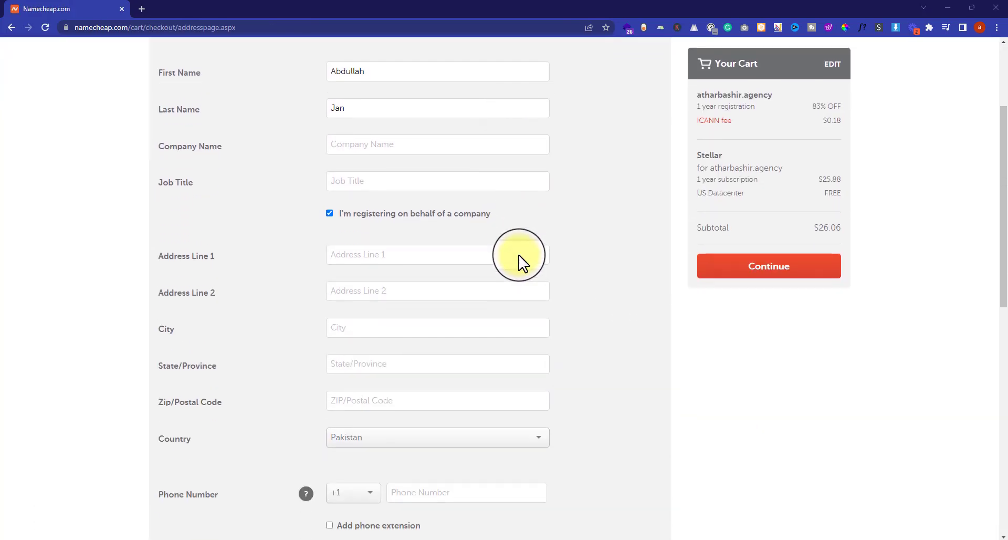
scroll(457, 241, "down", 1)
scroll(469, 245, "up", 3)
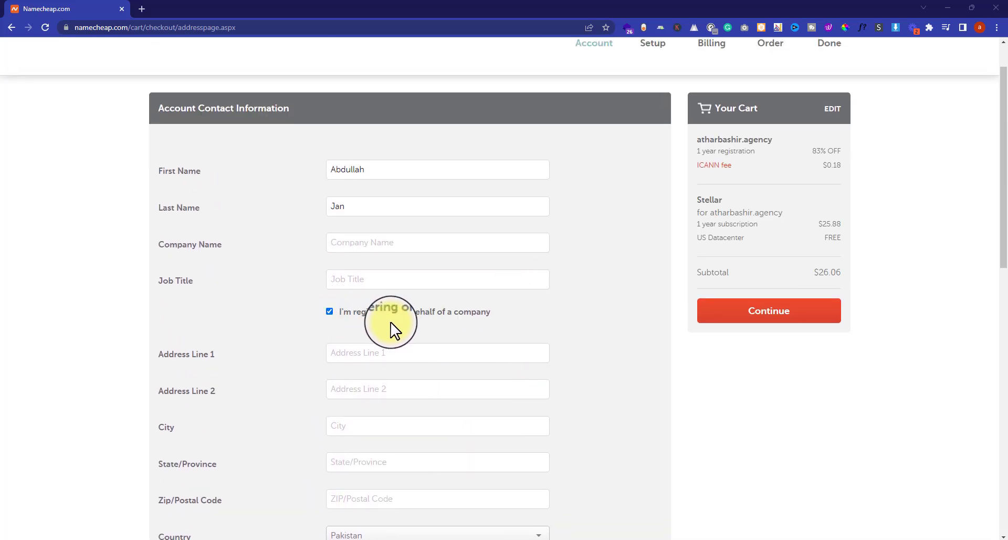
left_click(329, 311)
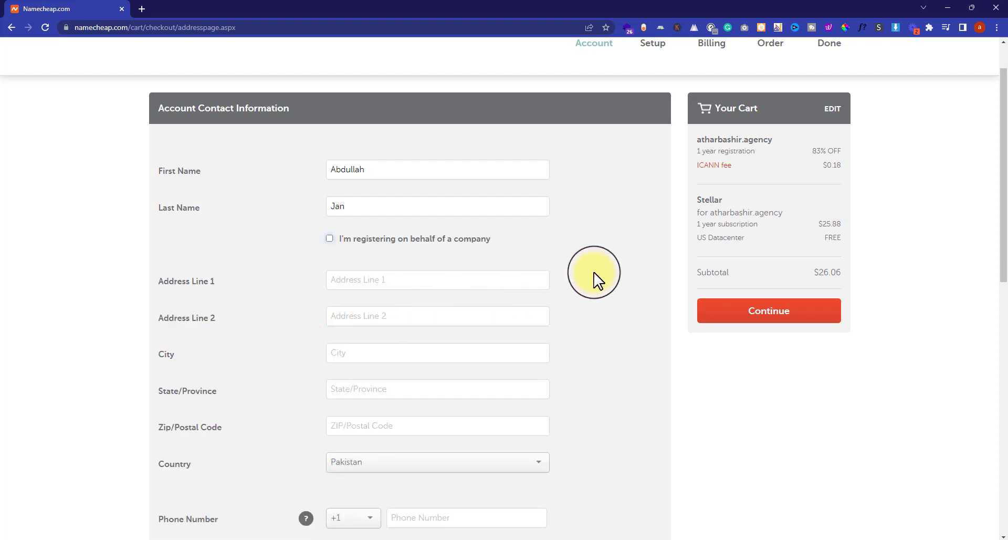
scroll(594, 272, "down", 4)
scroll(593, 272, "up", 2)
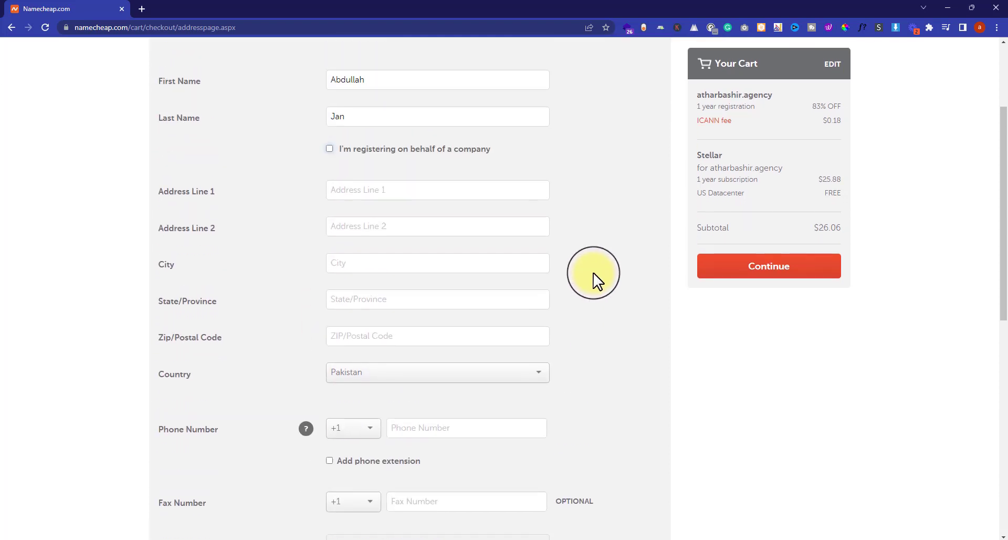
scroll(594, 271, "up", 1)
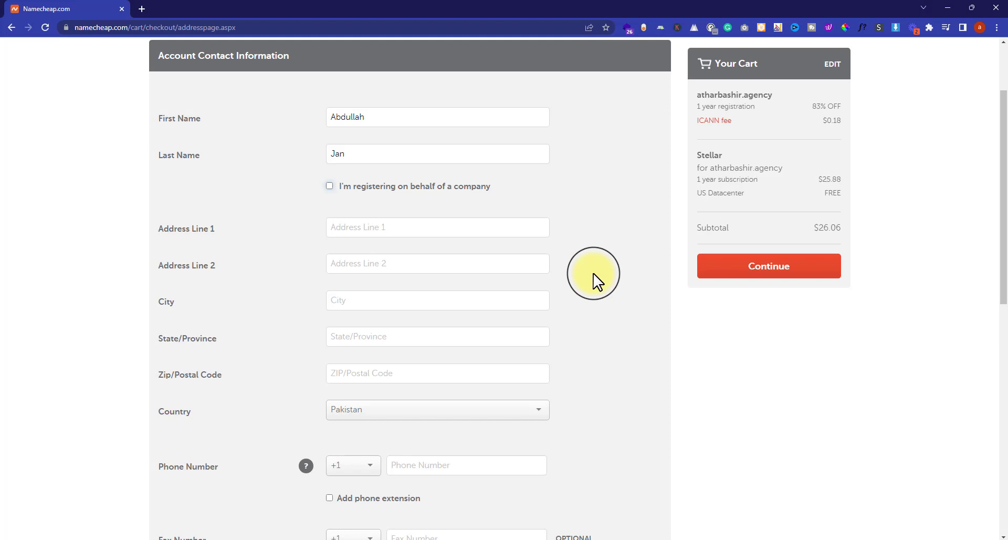
- Autofill the street address, city, state and zip code from a saved address
left_click(394, 230)
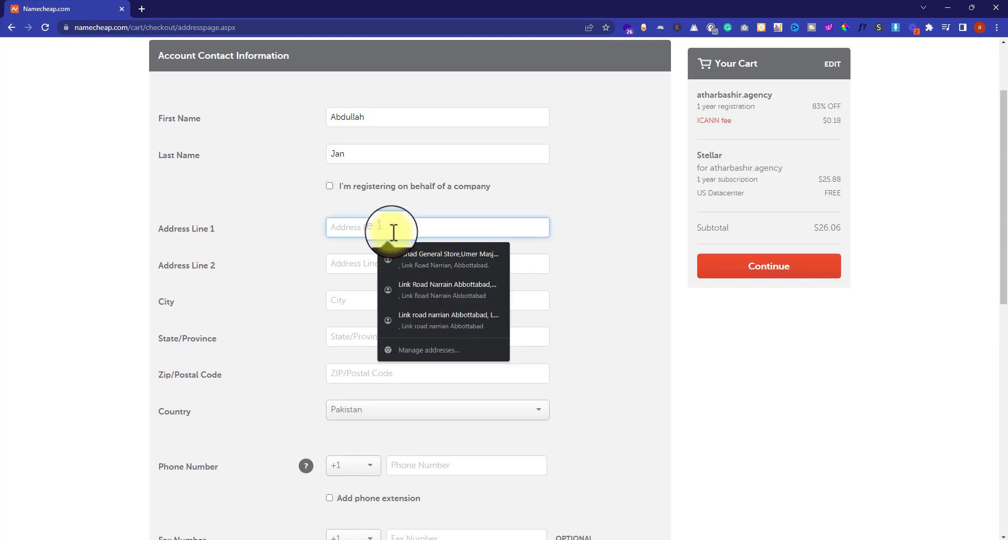
left_click(625, 190)
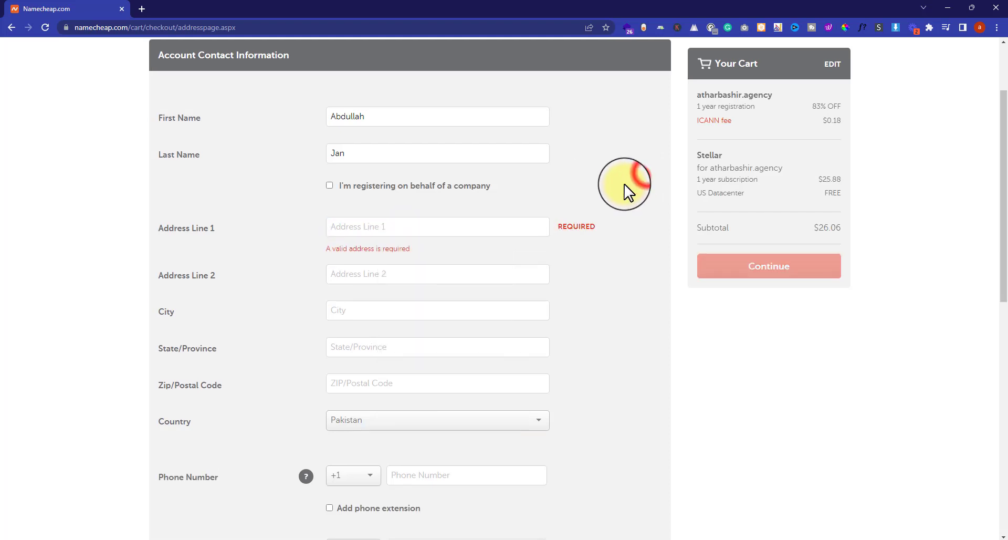
scroll(625, 193, "down", 2)
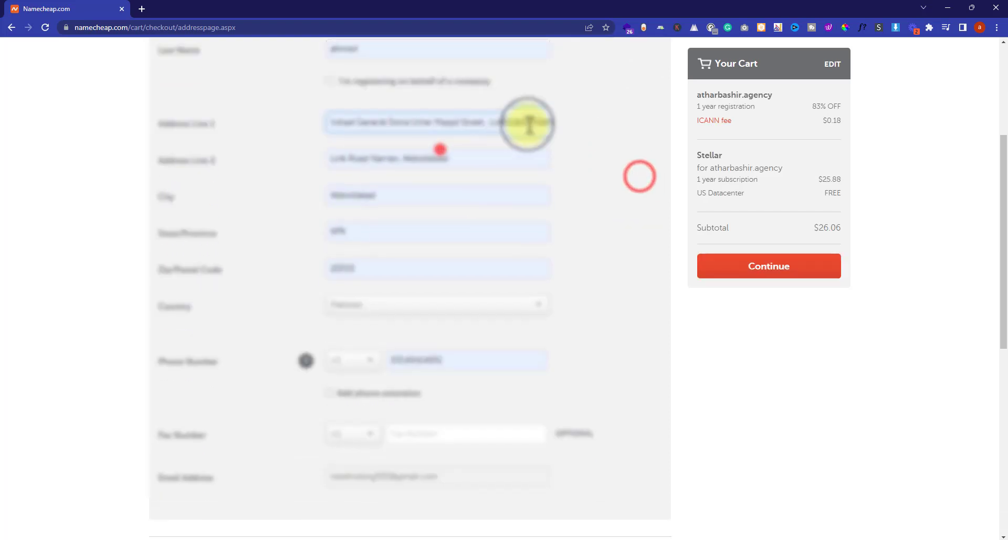
left_click(506, 123)
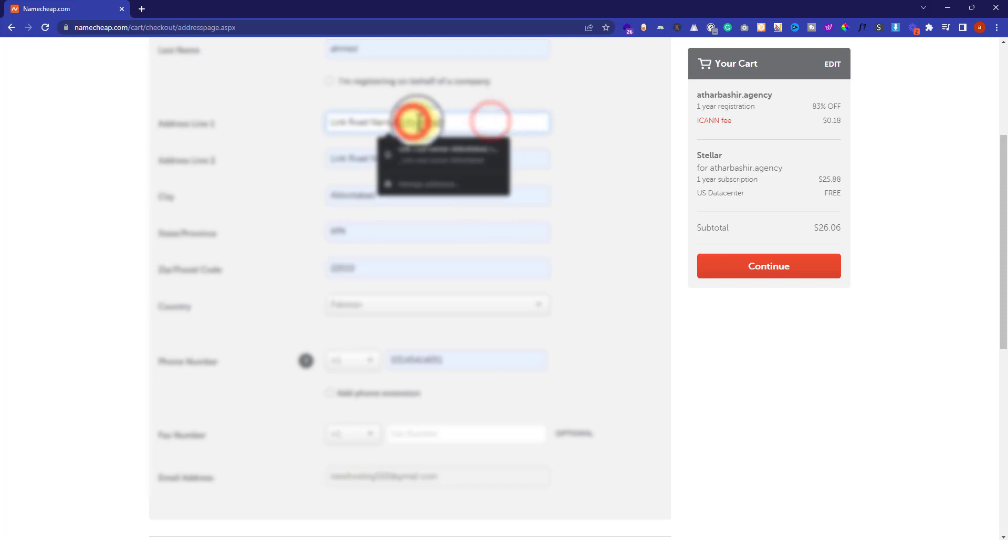
left_click(413, 123)
left_click(371, 159)
left_click(374, 194)
left_click(371, 267)
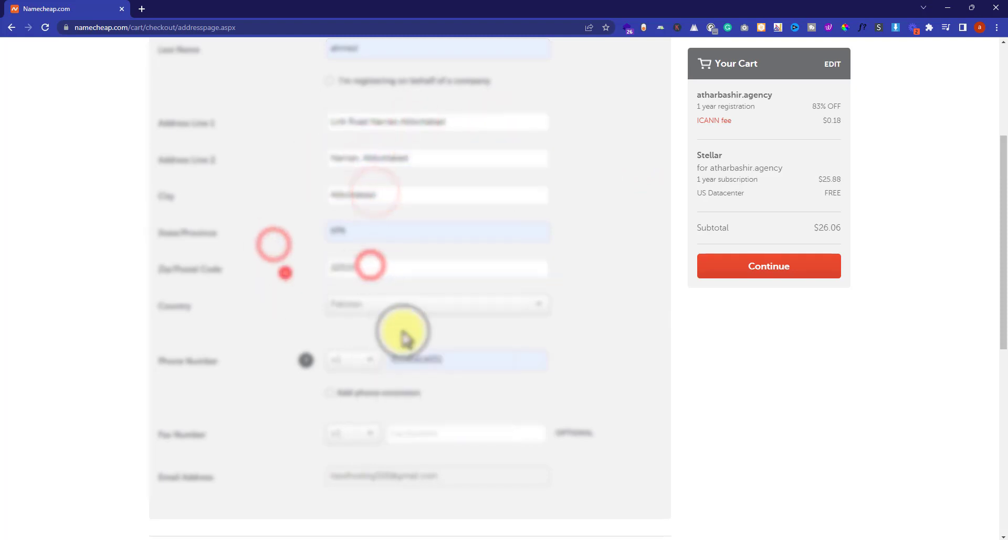
scroll(404, 336, "down", 1)
left_click(338, 307)
- Enter the phone number with the +92 country code and continue to Billing, keeping Domain Privacy
left_click(348, 367)
left_click(456, 304)
left_click(461, 307)
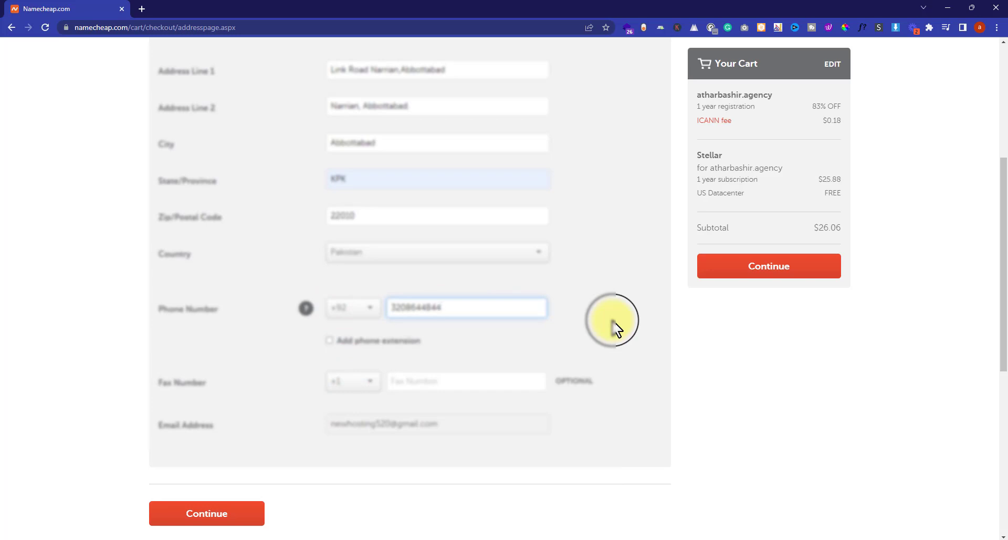
left_click(764, 270)
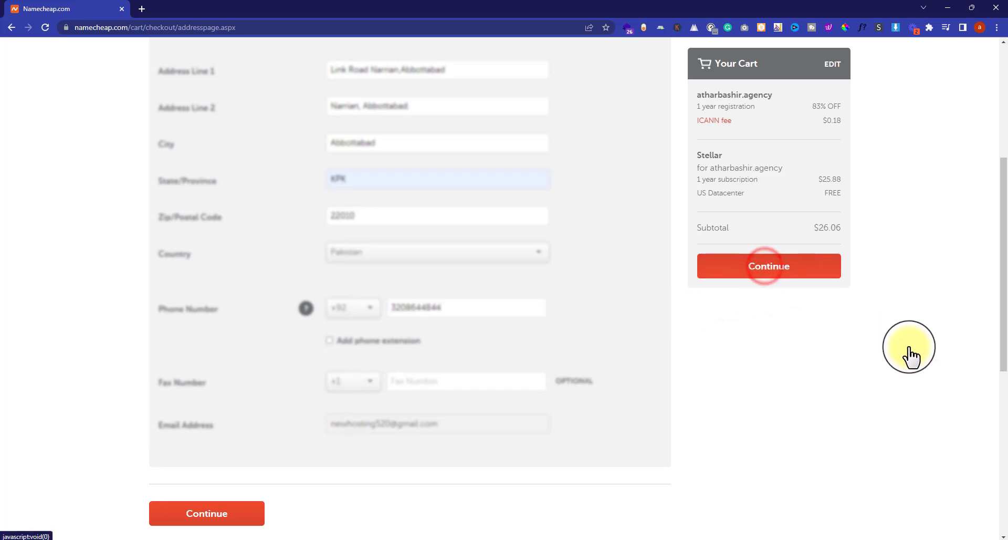
scroll(716, 336, "down", 10)
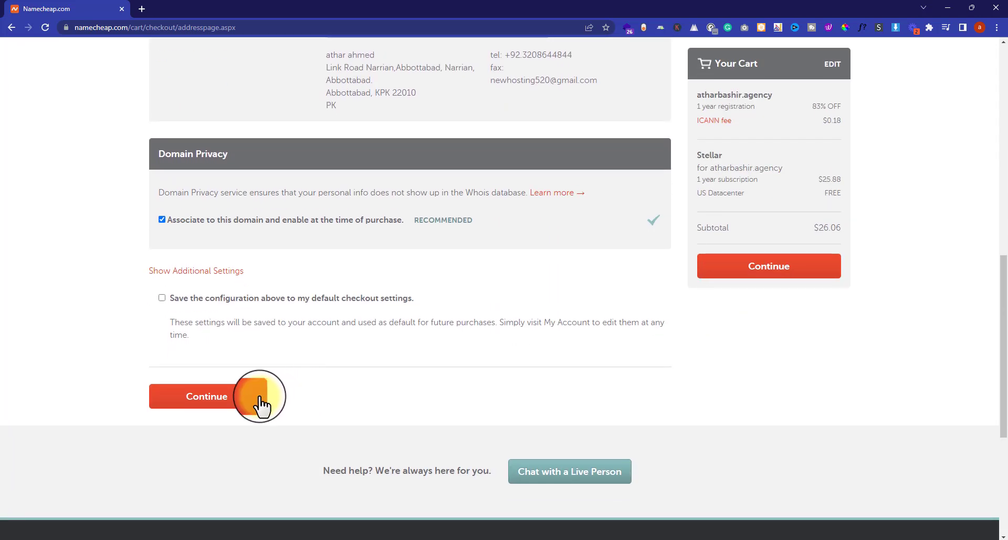
left_click(208, 405)
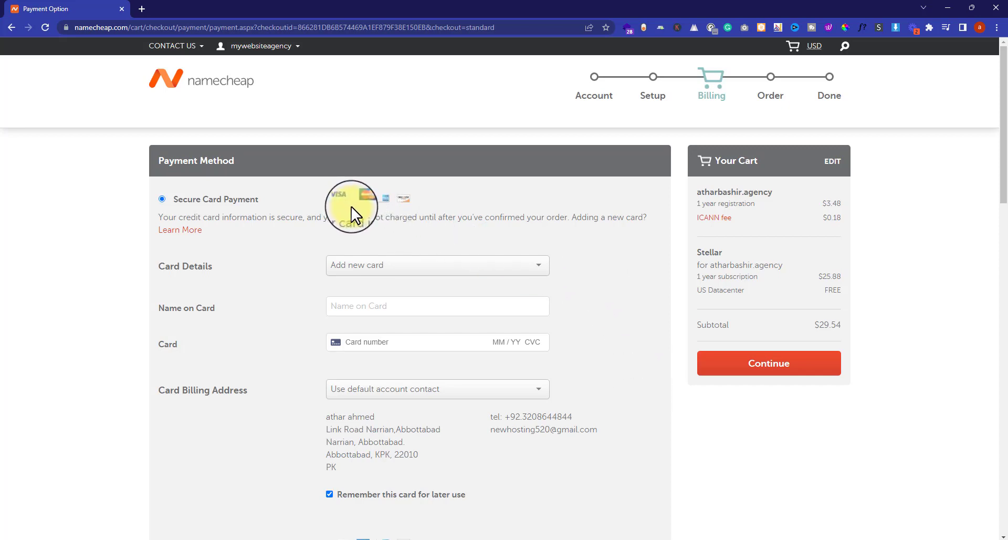
- Choose PayPal as the payment method (after trying Account Funds) and continue to Order Review
scroll(266, 274, "down", 4)
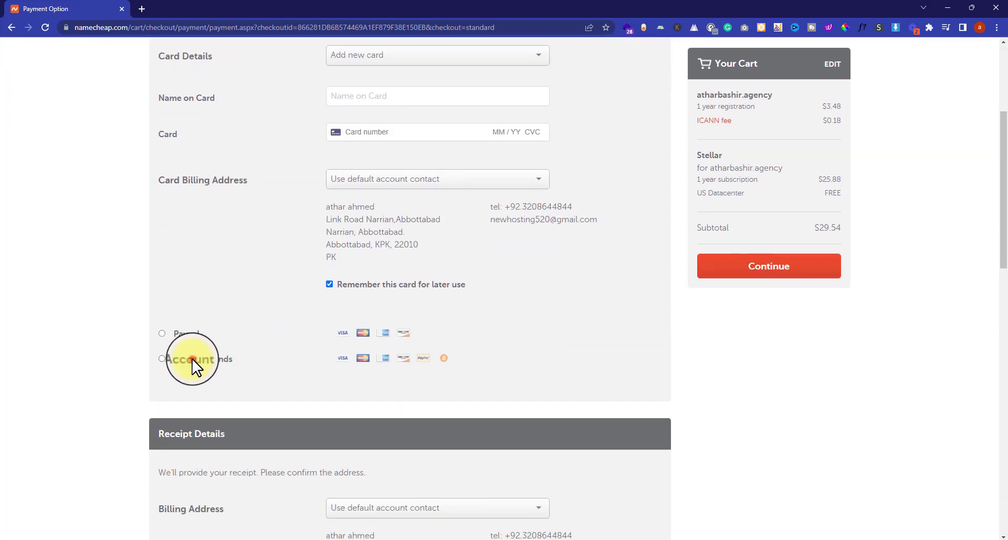
left_click(195, 359)
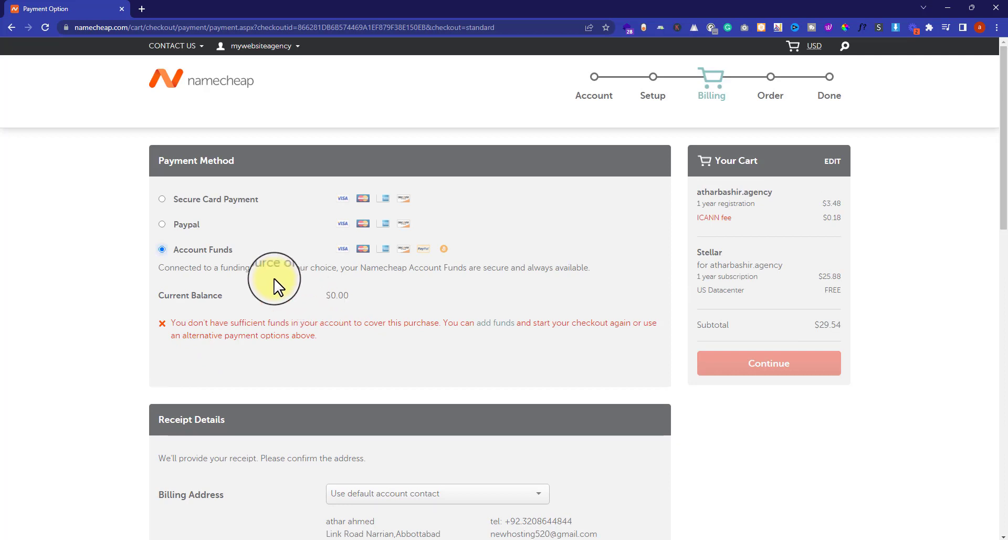
left_click(185, 226)
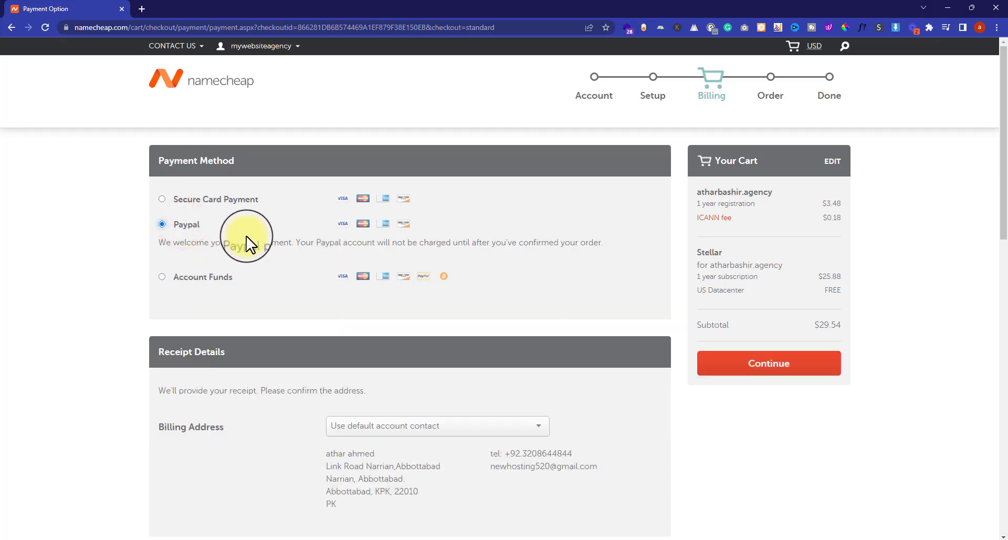
left_click(751, 371)
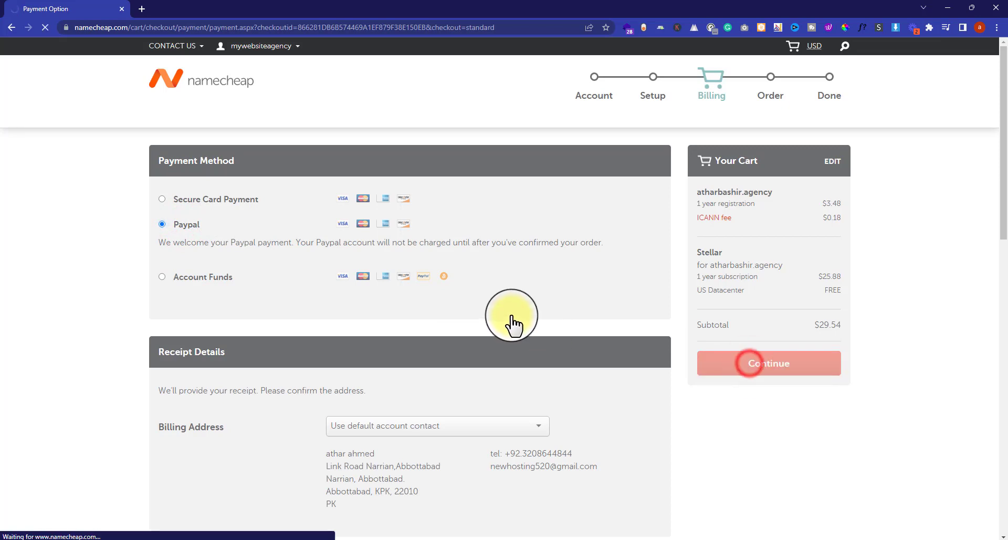
- Agree to Namecheap's Terms of Service and check out the $29.54 order with PayPal
scroll(368, 270, "down", 2)
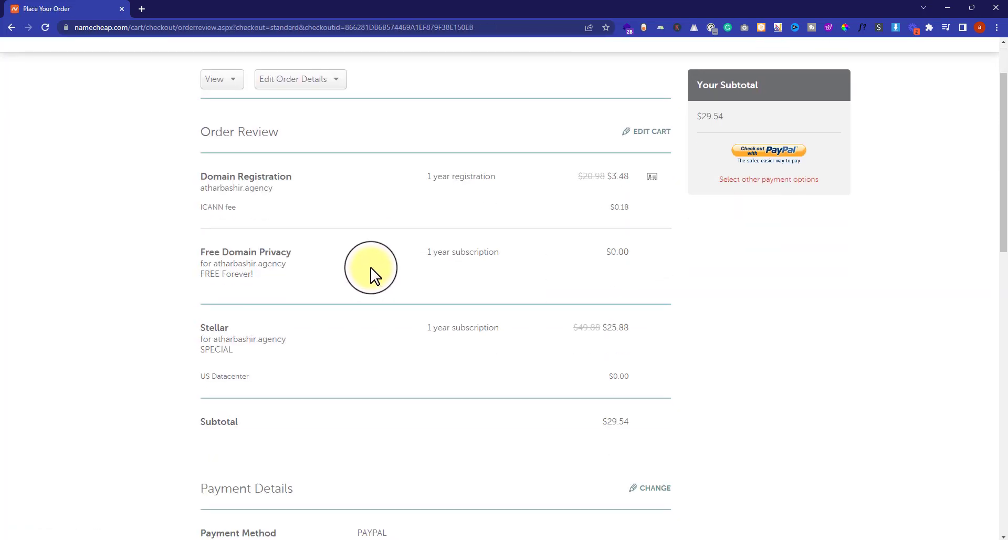
scroll(371, 273, "down", 1)
left_click_drag(202, 102, 332, 115)
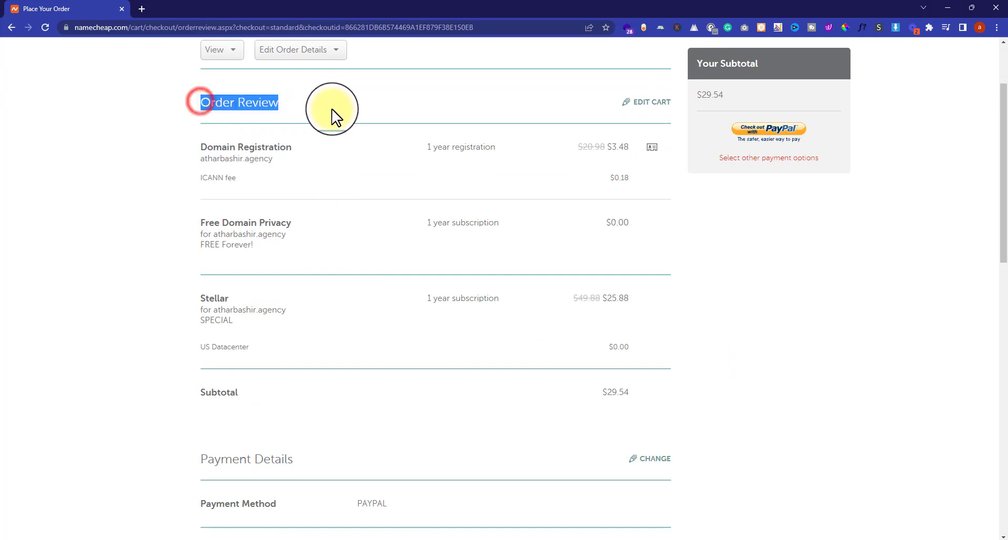
left_click(354, 129)
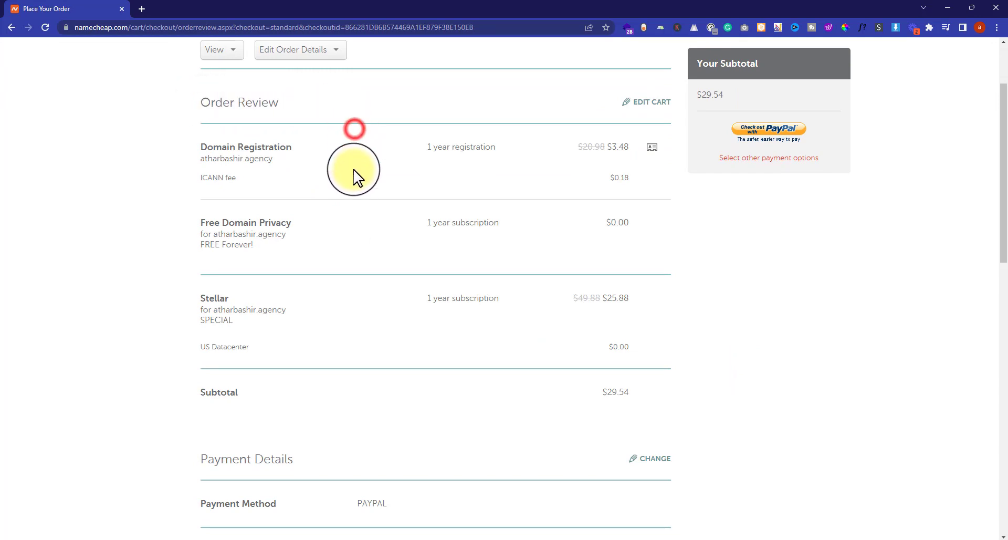
scroll(353, 178, "down", 4)
scroll(354, 194, "down", 4)
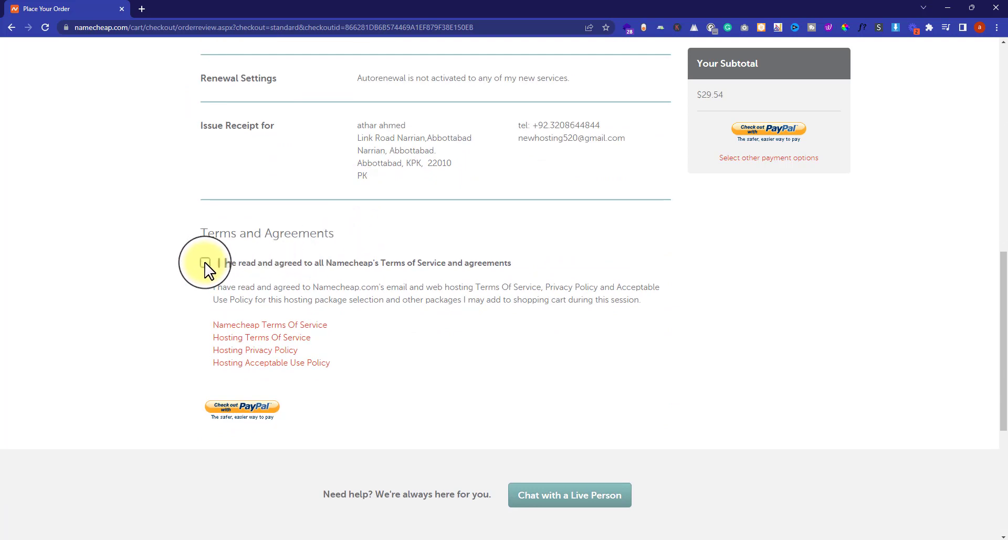
left_click(205, 262)
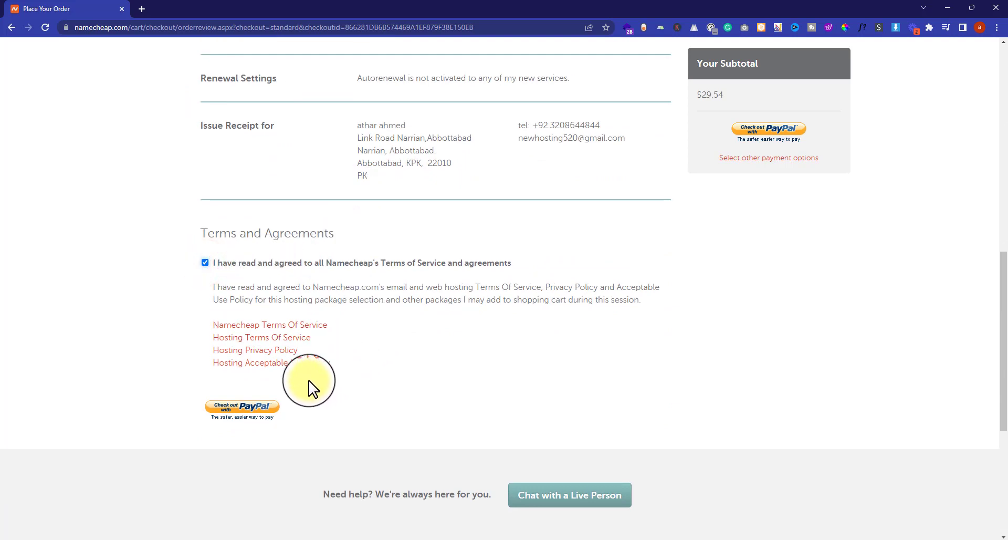
left_click(245, 408)
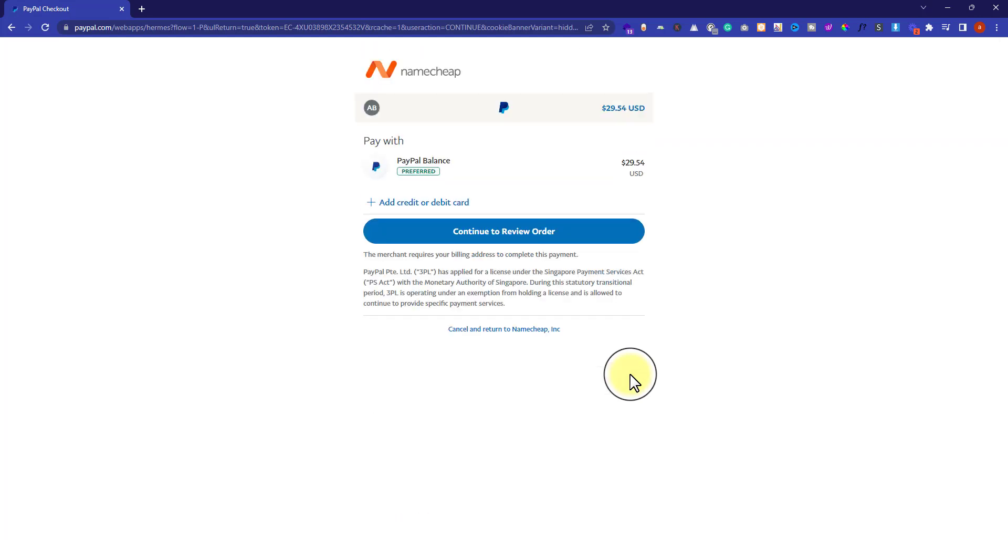
- Pay the $29.54 from PayPal Balance with Continue to Review Order
left_click(538, 229)
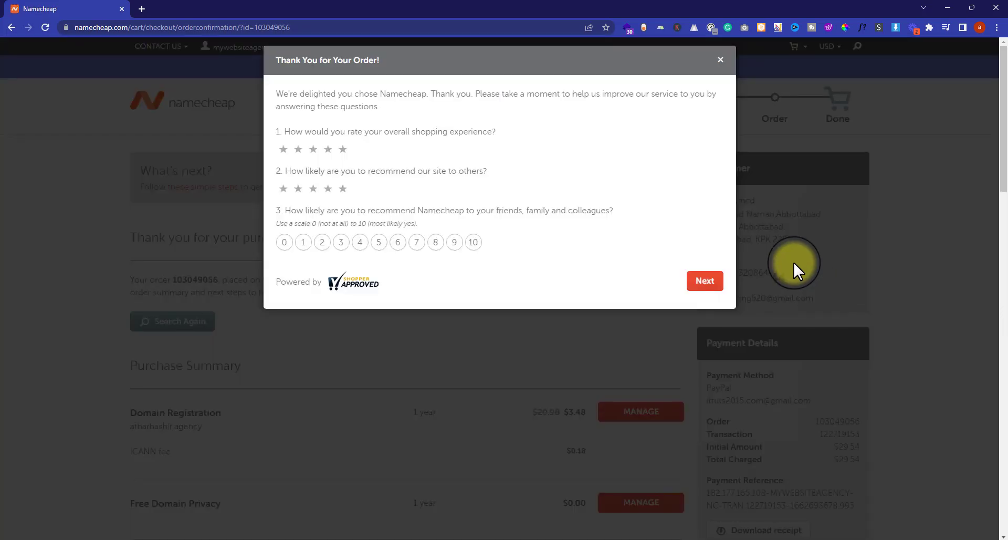
- Close the survey, download the order receipt PDF, and dismiss the downloads bar
left_click(721, 60)
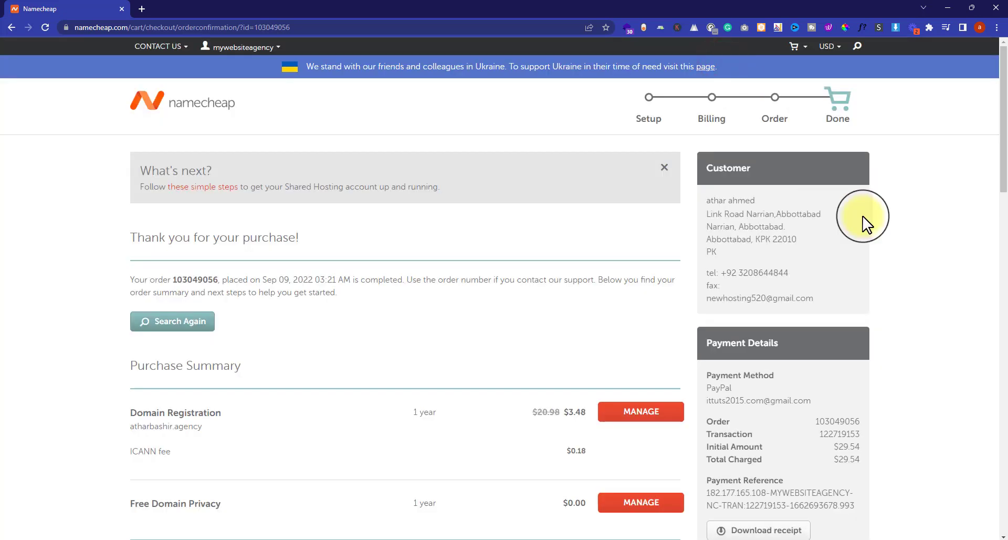
scroll(872, 236, "down", 4)
left_click(756, 423)
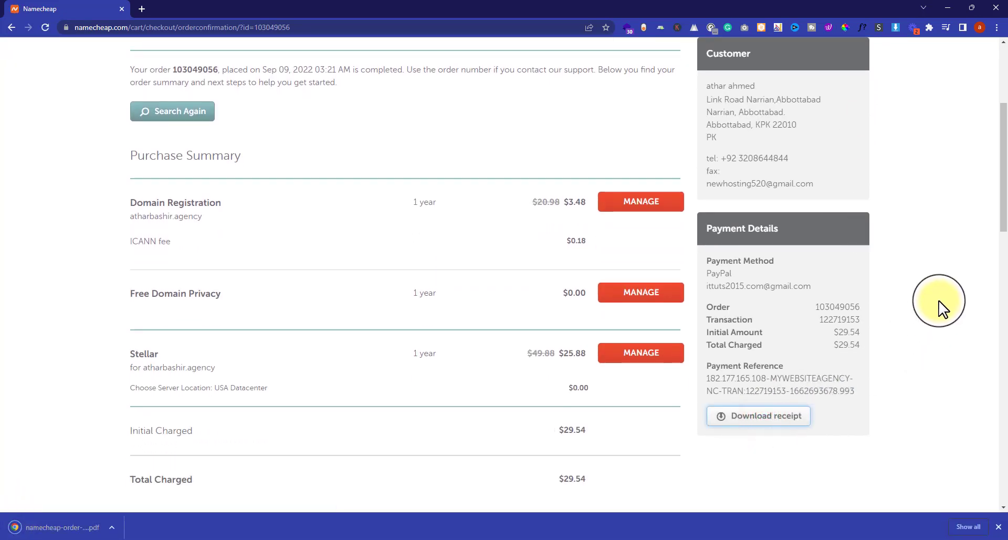
left_click(999, 527)
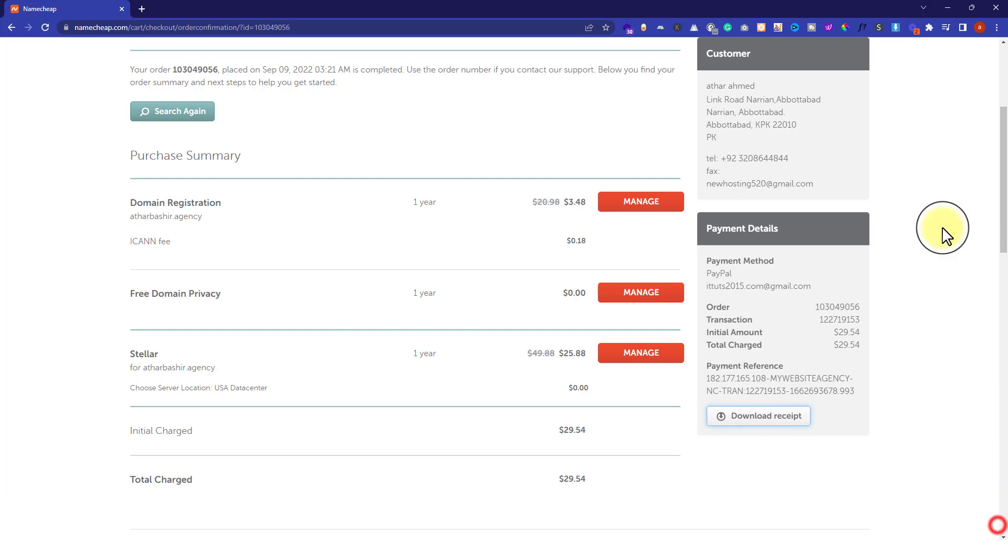
- Open the purchased .agency domain in a new browser tab via the right-click Go to option
scroll(945, 235, "down", 1)
scroll(945, 235, "down", 3)
scroll(945, 234, "up", 3)
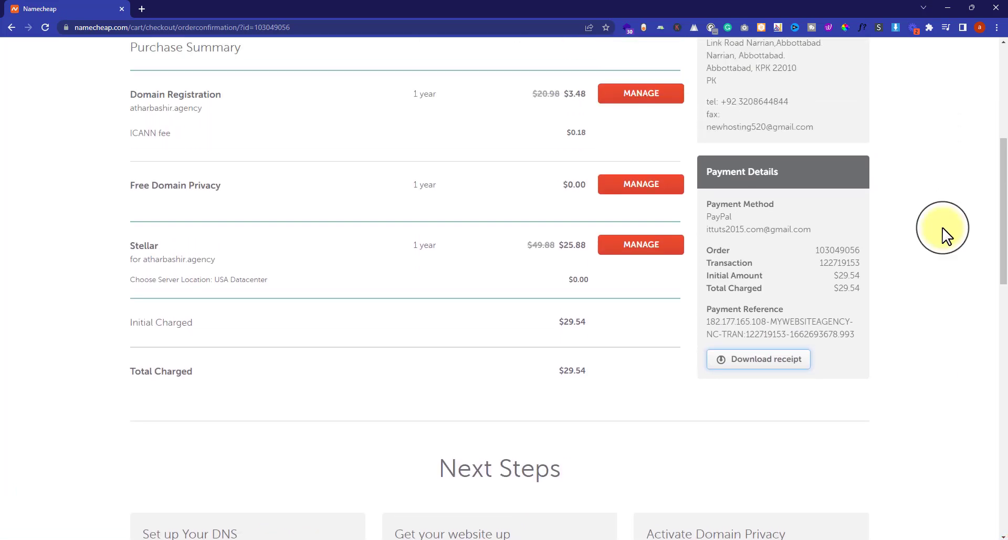
scroll(945, 236, "up", 2)
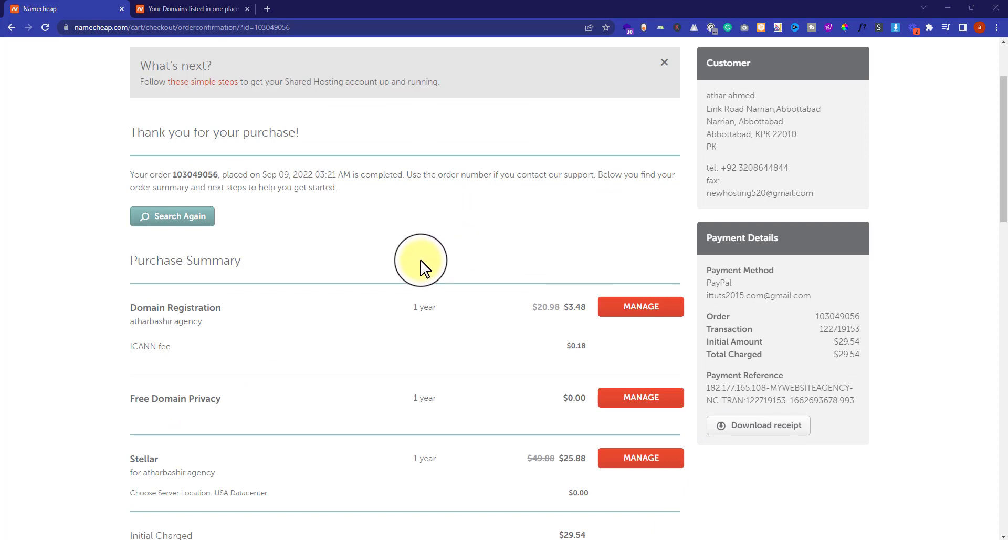
scroll(422, 268, "down", 2)
double_click(171, 217)
right_click(172, 219)
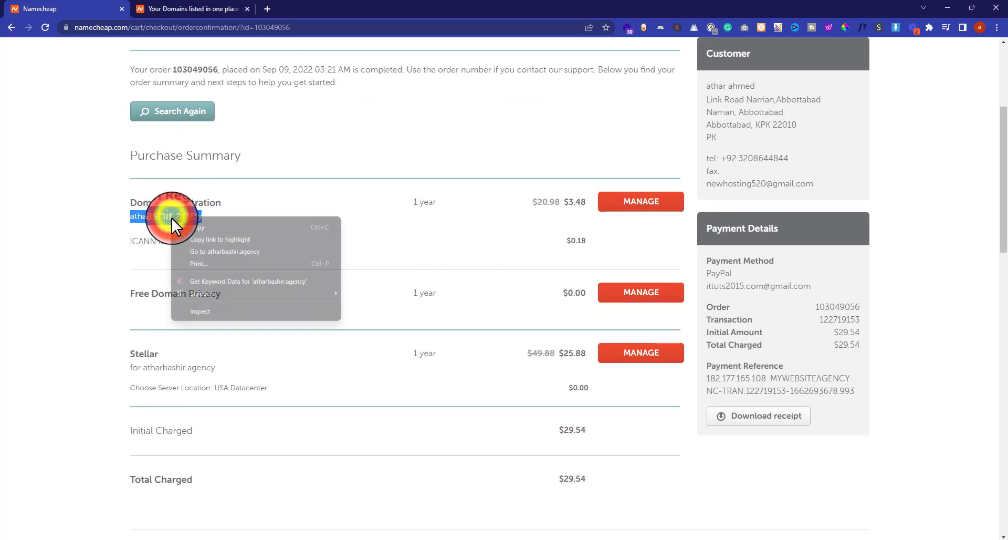
left_click(210, 252)
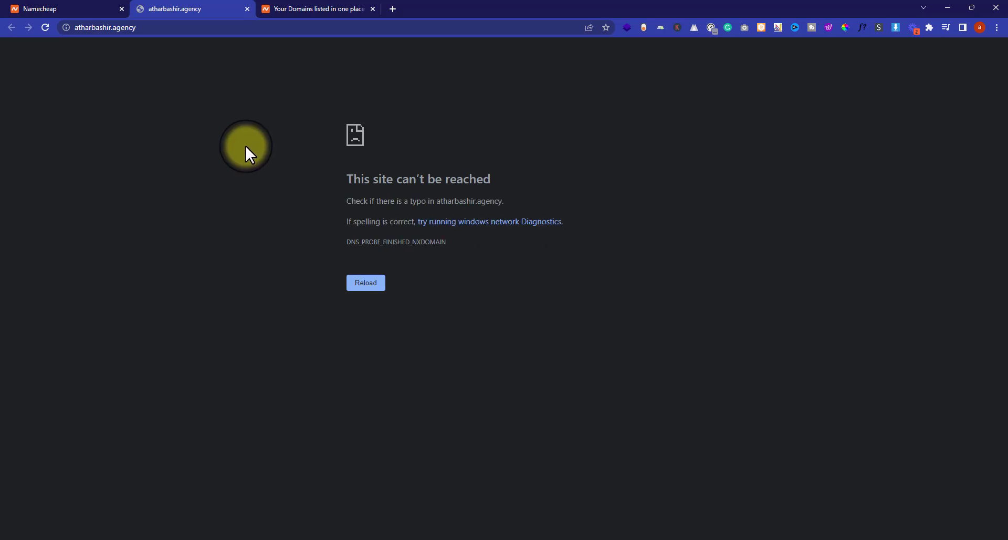
- Open the new .agency domain's details page from the Dashboard's Domain List
left_click(18, 8)
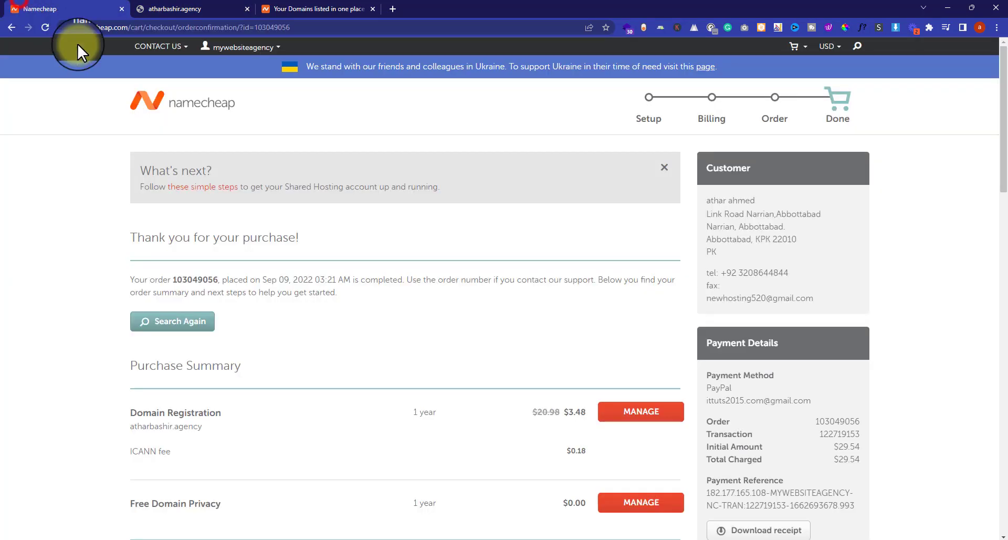
mouse_move(241, 45)
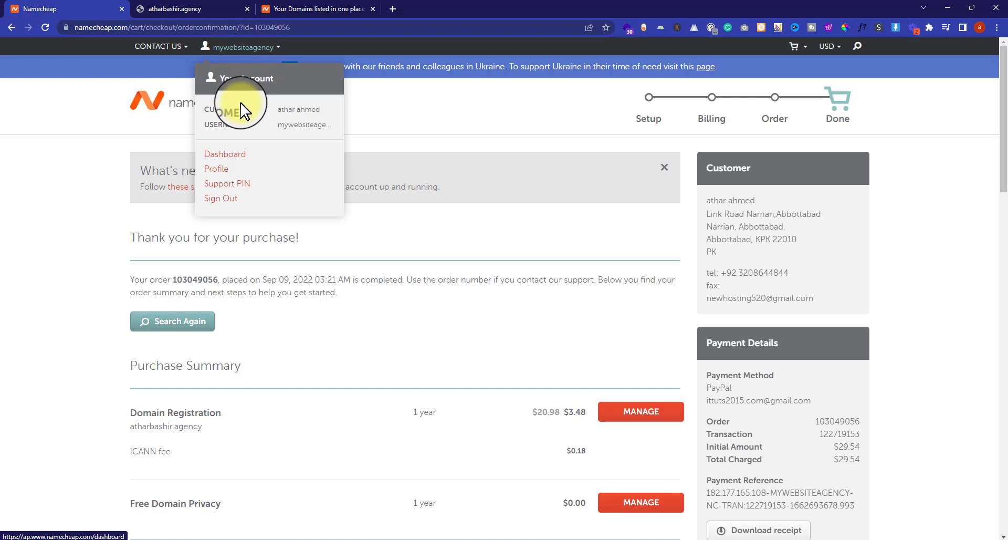
left_click(221, 156)
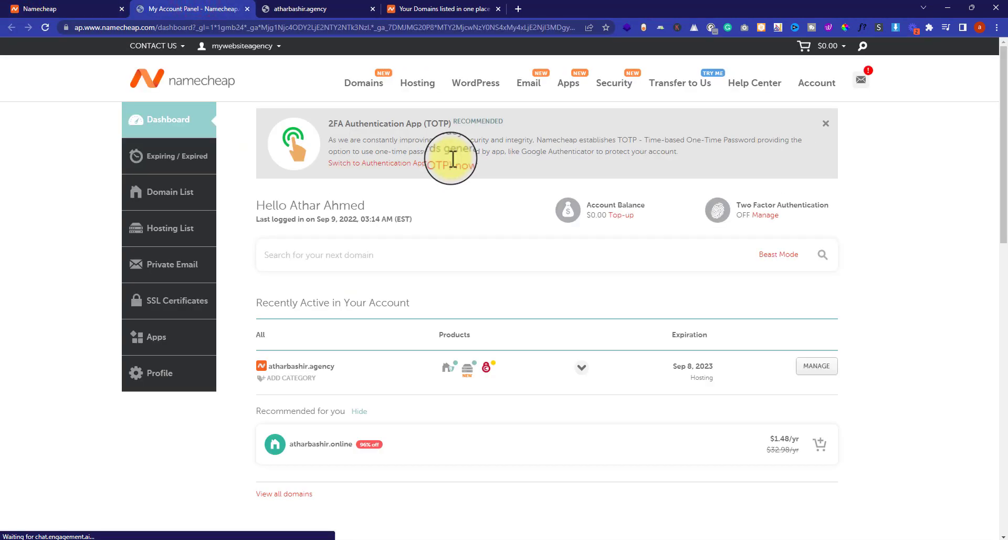
left_click(168, 200)
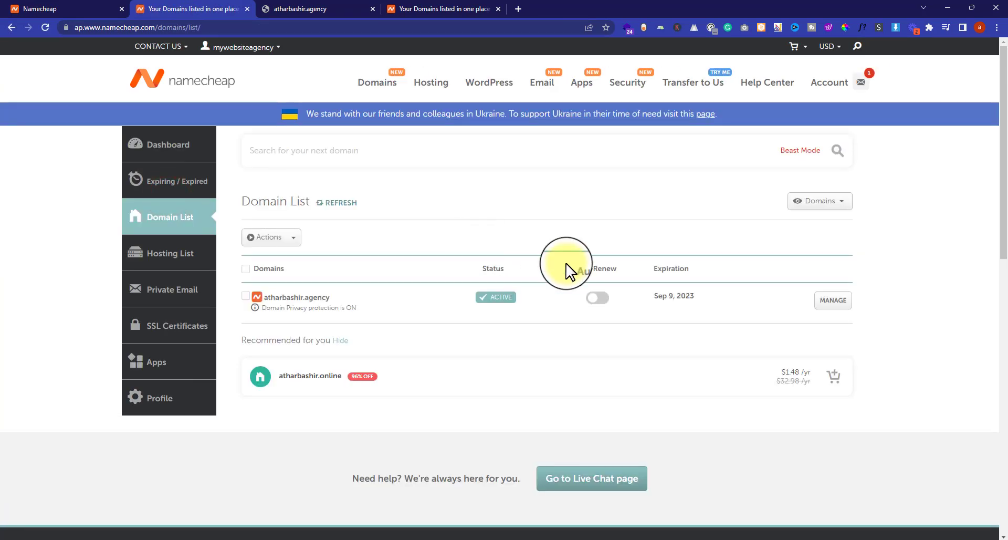
left_click(834, 304)
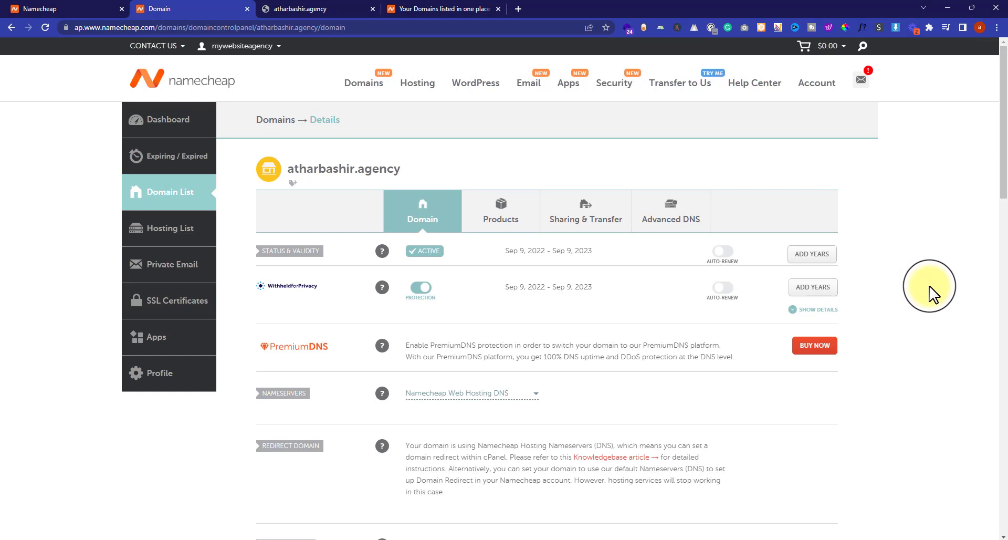
- Switch the .agency domain's nameservers to Namecheap BasicDNS and save the change
scroll(578, 315, "down", 2)
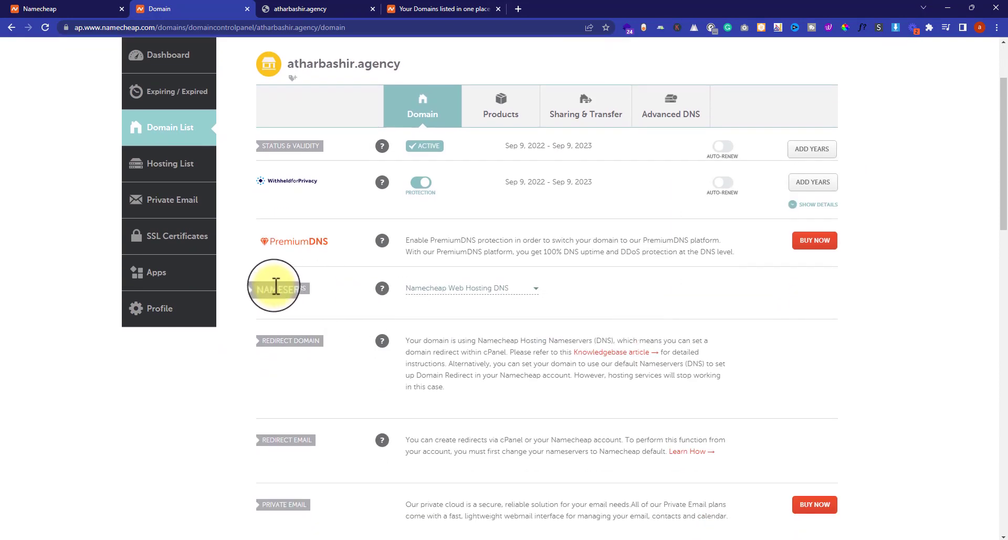
left_click_drag(258, 287, 321, 294)
left_click(321, 293)
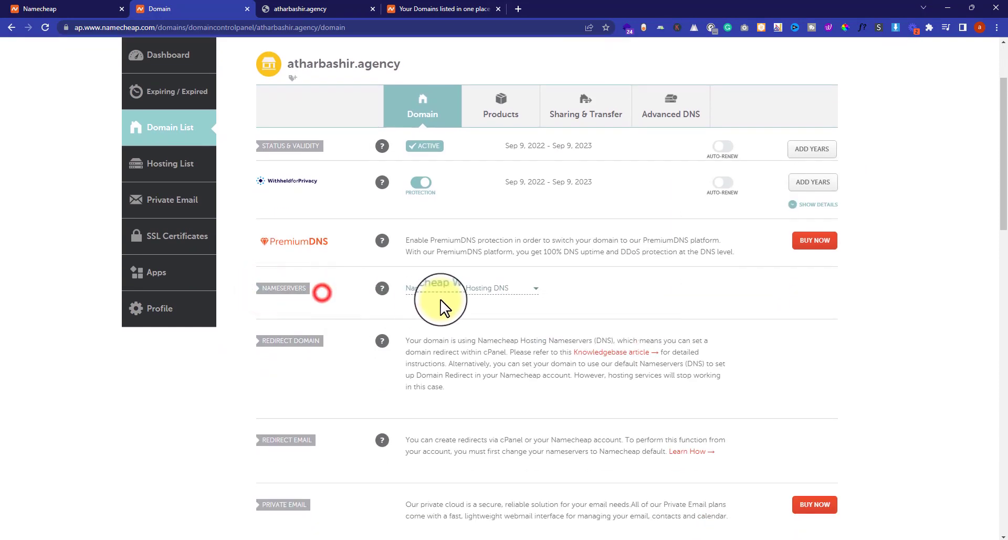
left_click(456, 288)
left_click(462, 307)
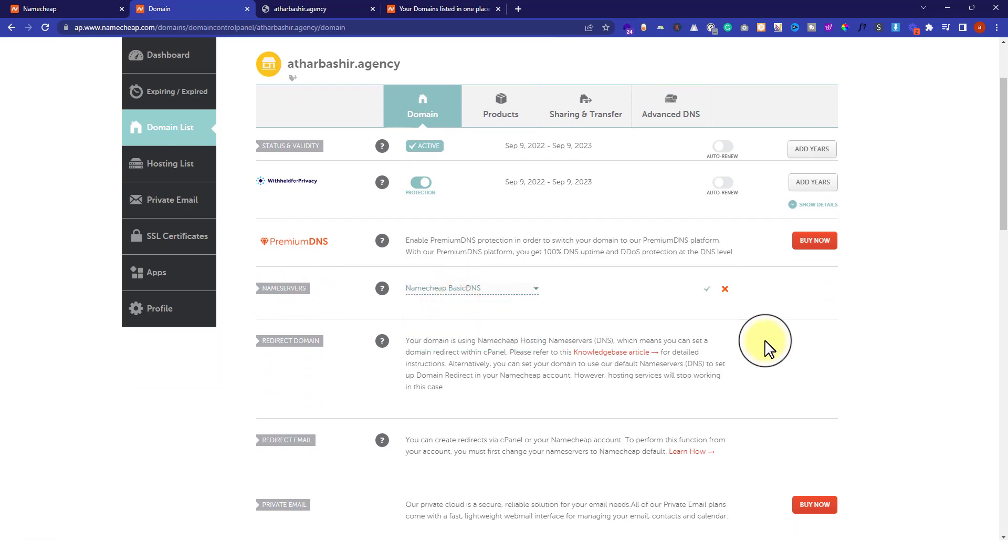
left_click(707, 292)
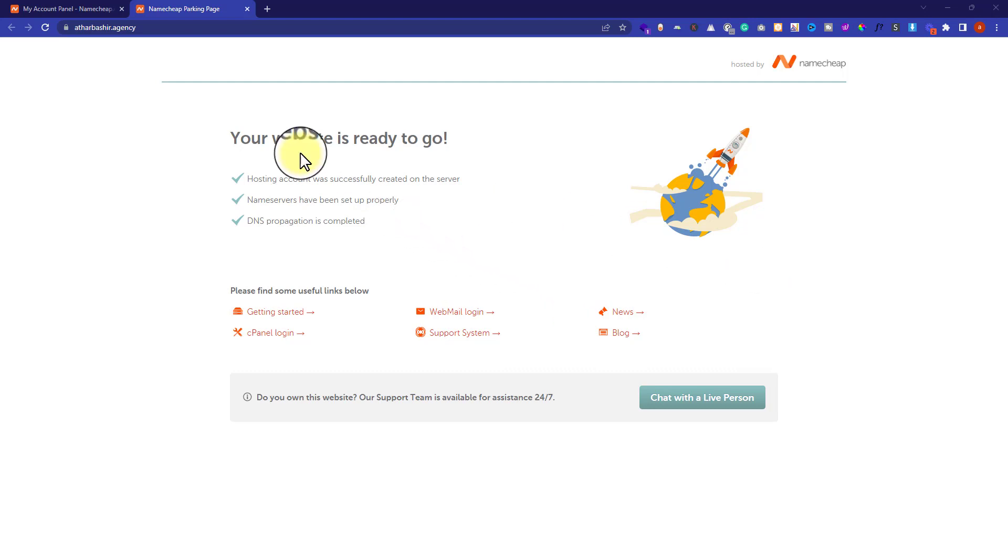
- Open cPanel for the Stellar hosting subscription from the Hosting List
left_click(65, 8)
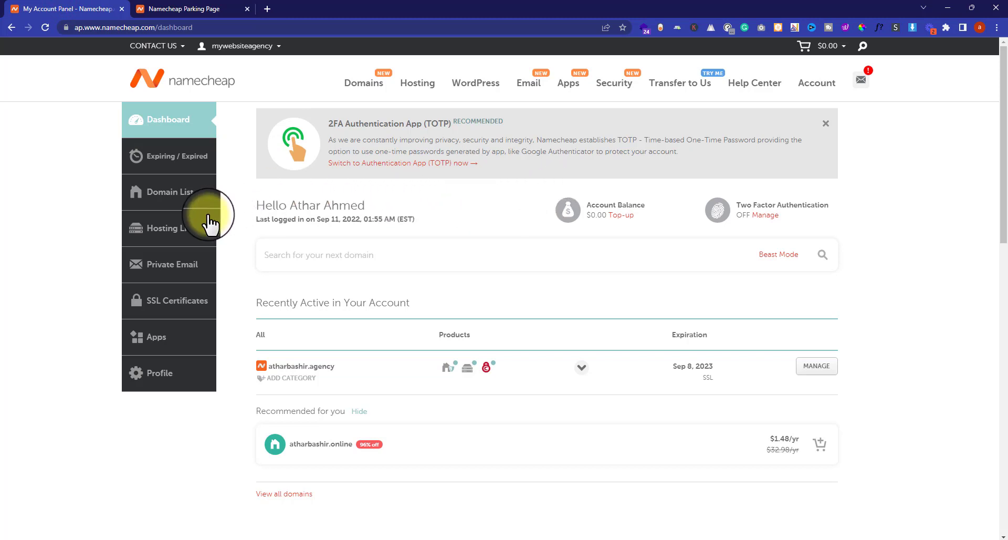
left_click(171, 243)
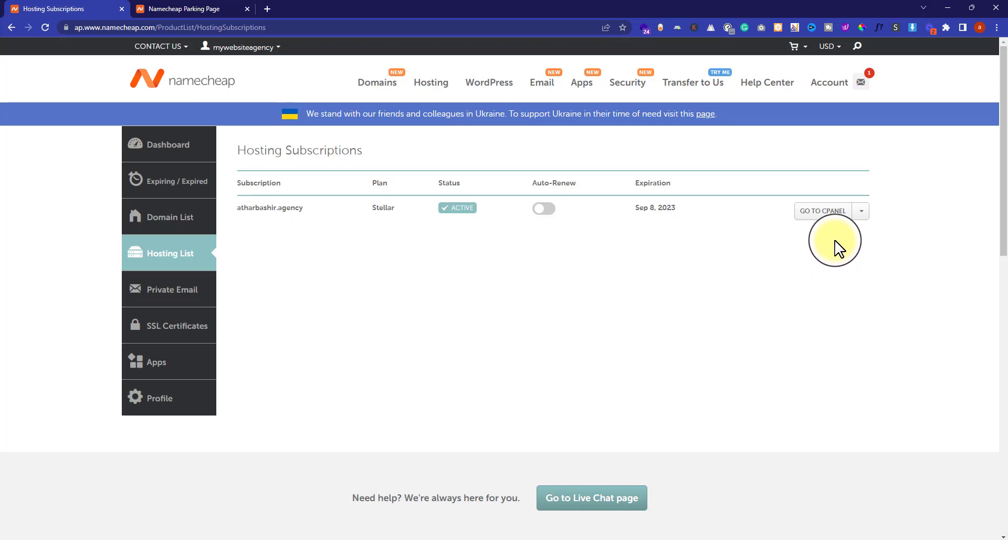
left_click(815, 212)
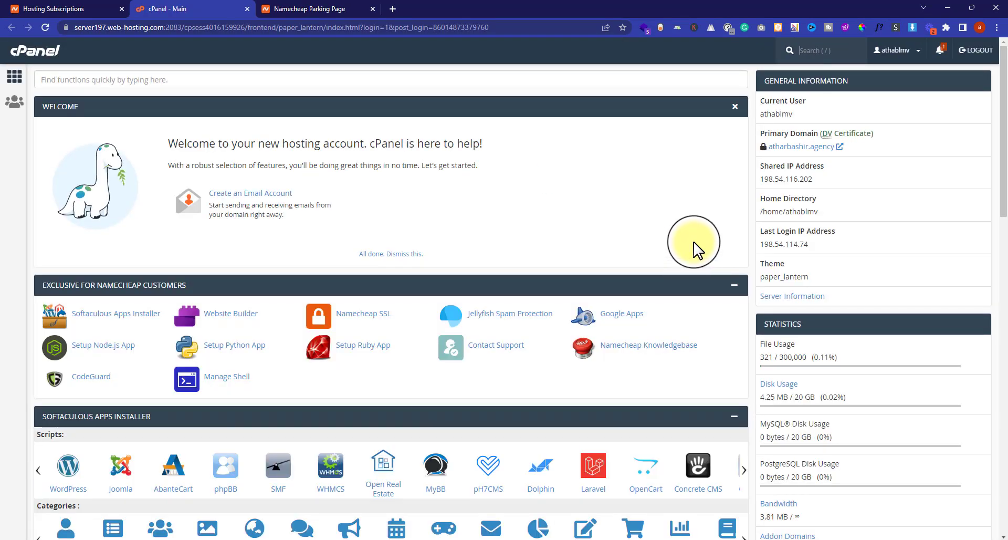
- Open the WordPress installer from cPanel's Softaculous Apps Installer section
scroll(698, 247, "down", 2)
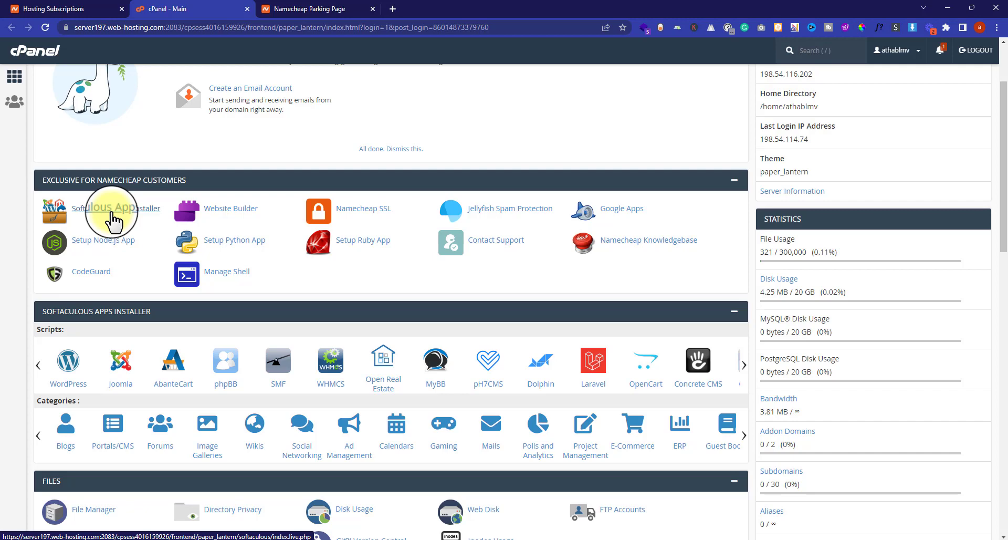
scroll(112, 221, "down", 2)
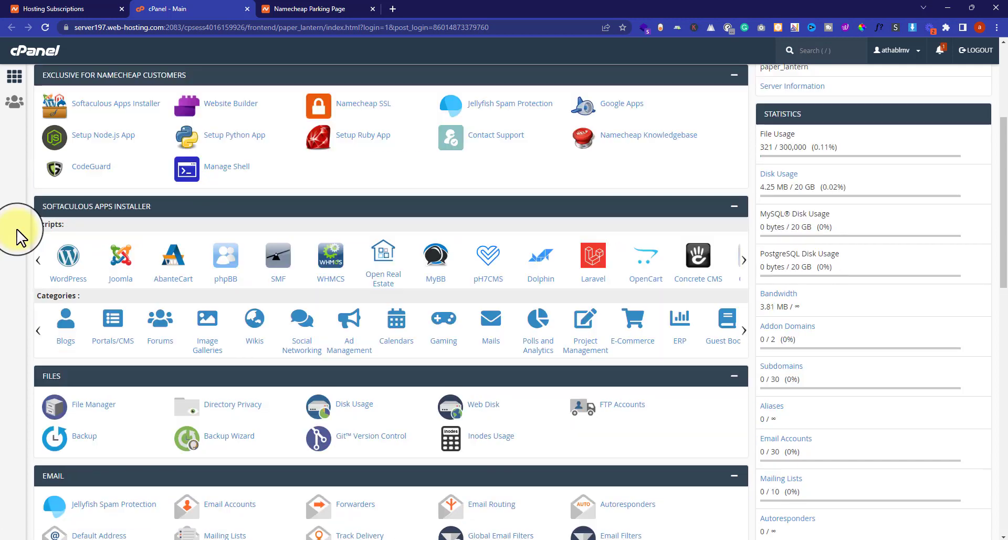
left_click(67, 263)
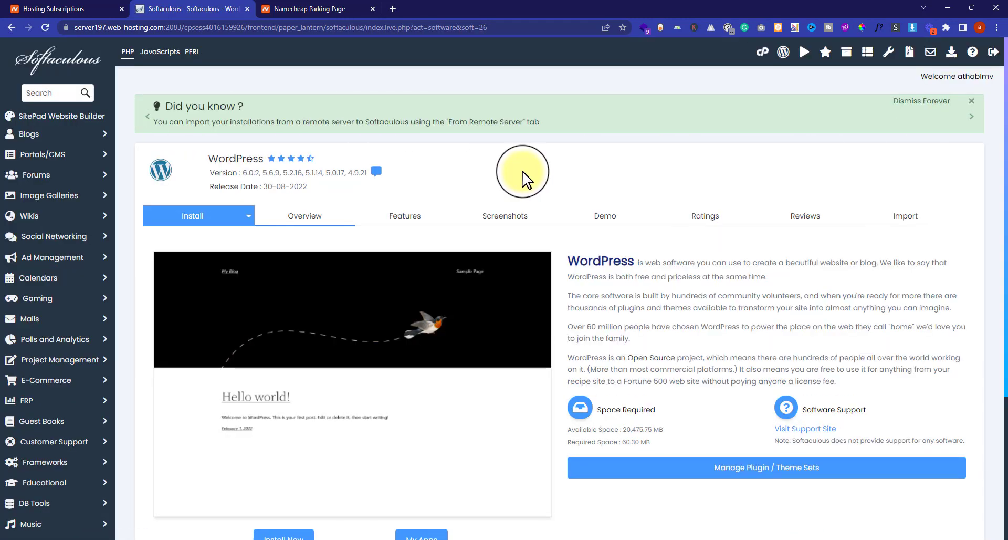
left_click(200, 219)
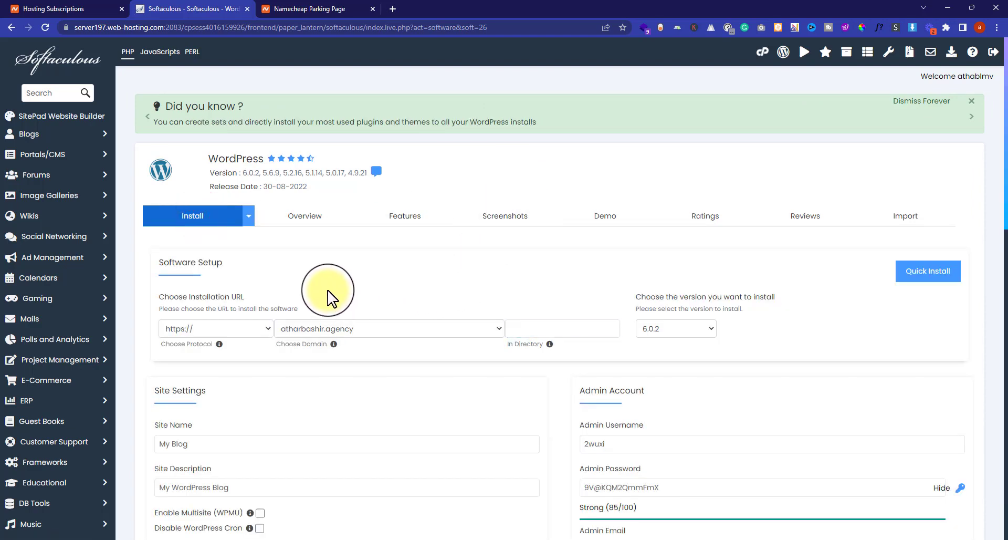
left_click(177, 329)
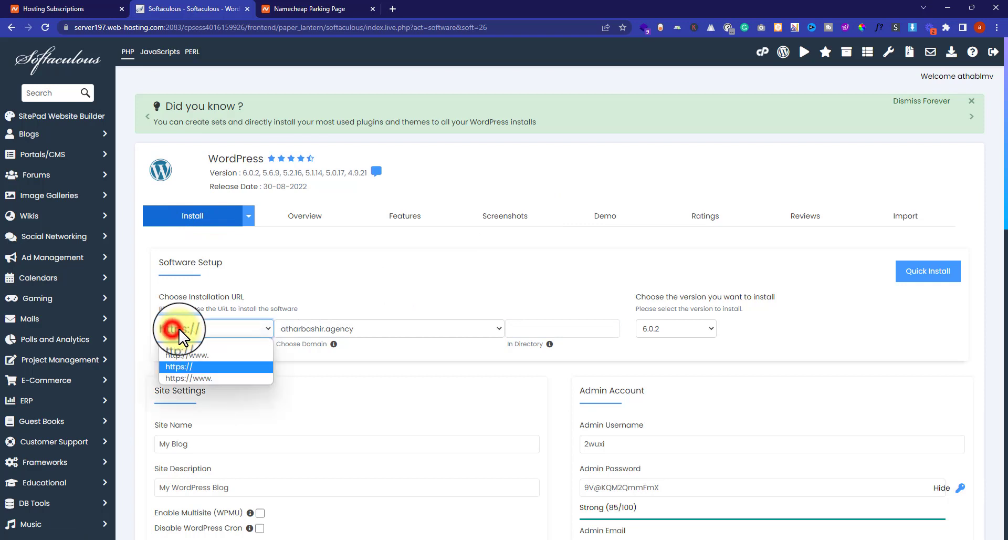
left_click(182, 374)
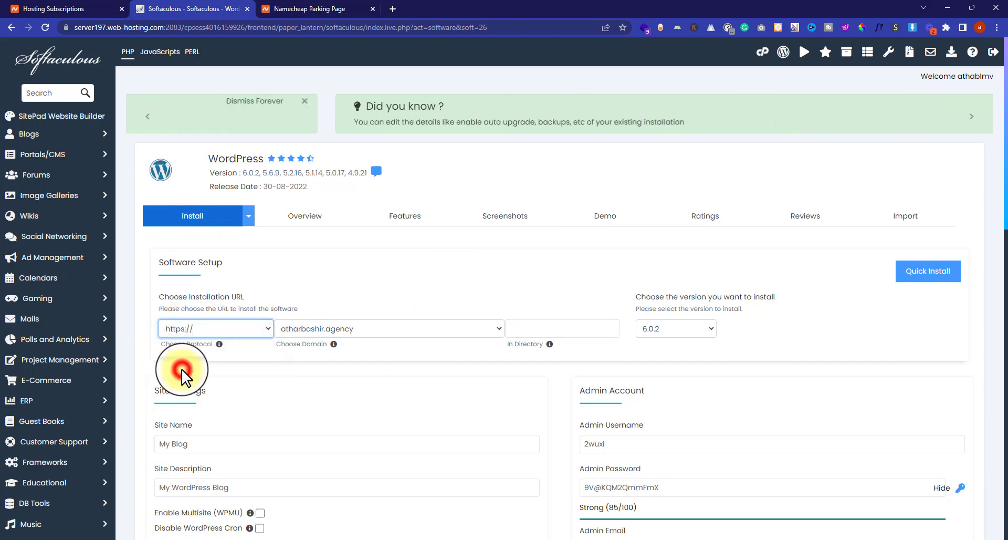
left_click(193, 331)
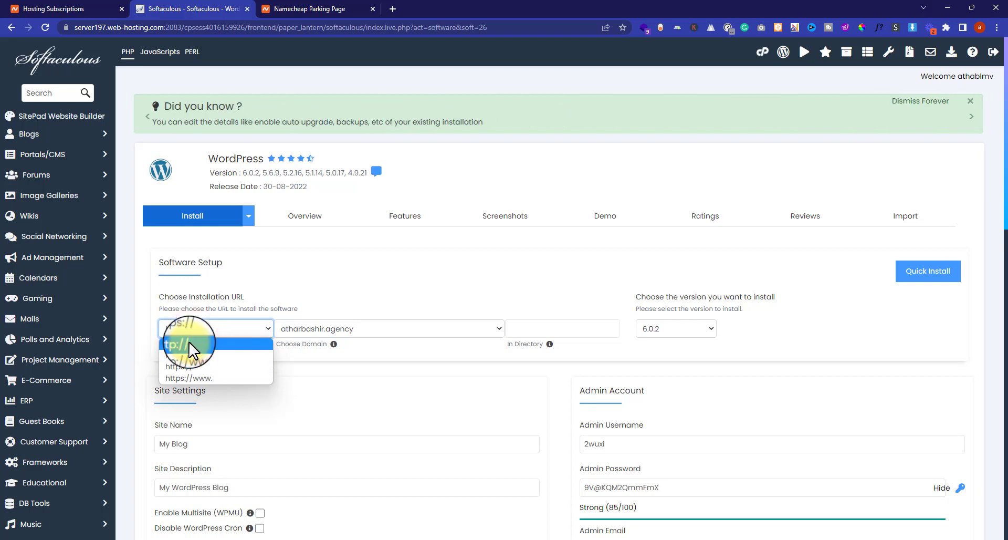
left_click(186, 369)
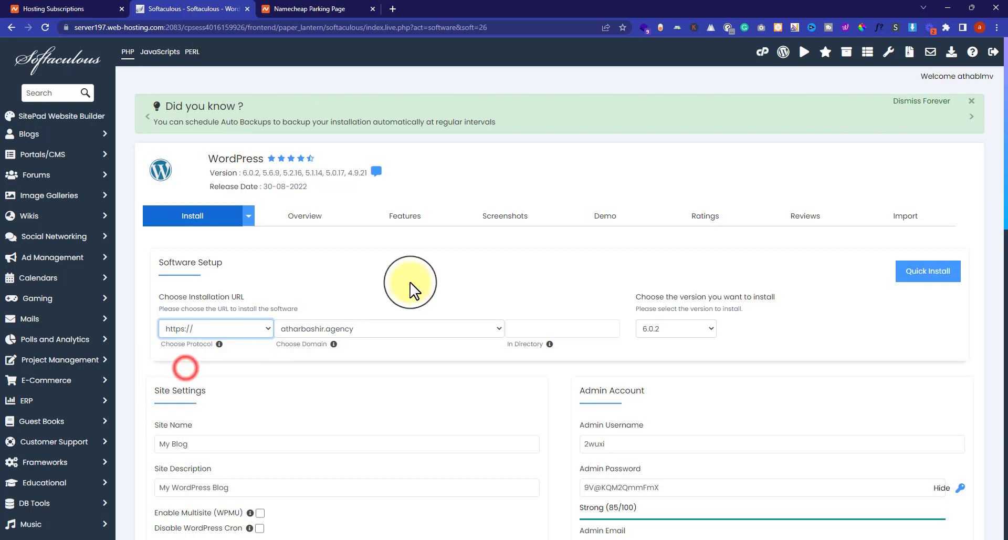
left_click(479, 328)
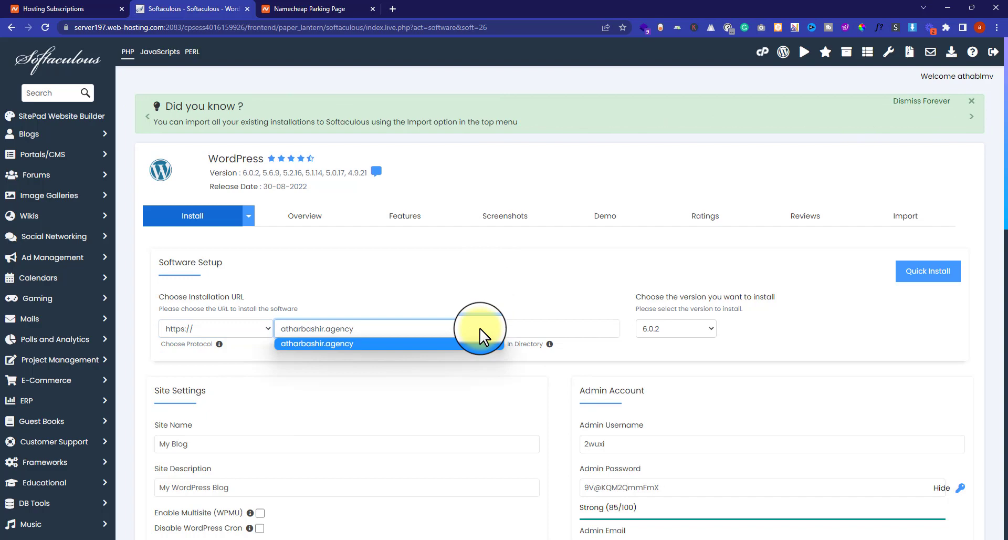
left_click(480, 329)
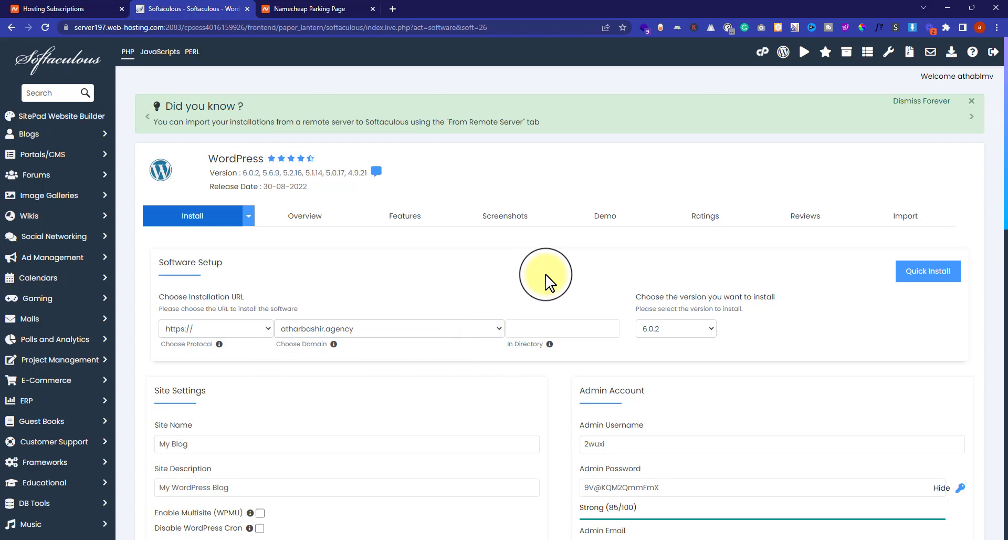
- Leave the install directory empty and choose WordPress version 6.0.2
left_click(535, 329)
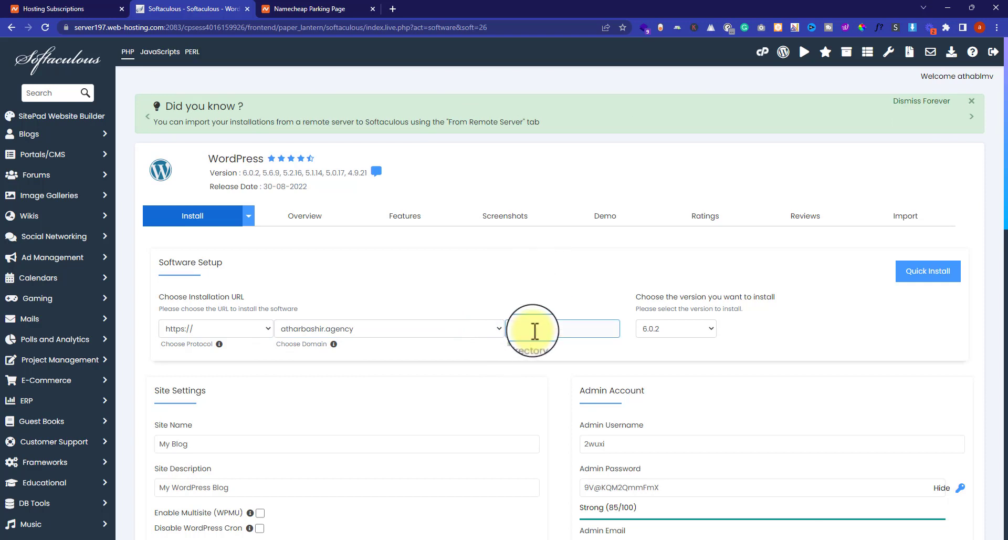
left_click(535, 330)
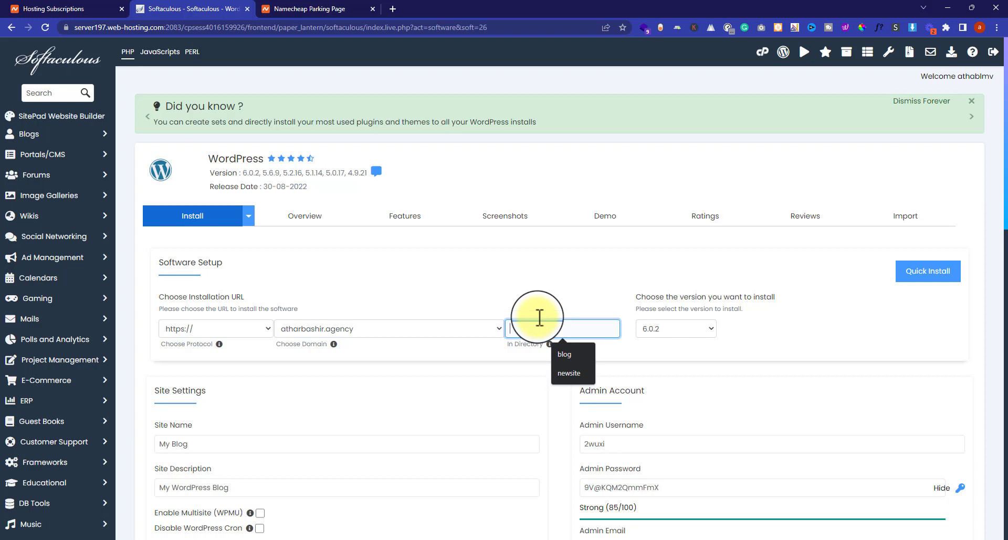
type("b")
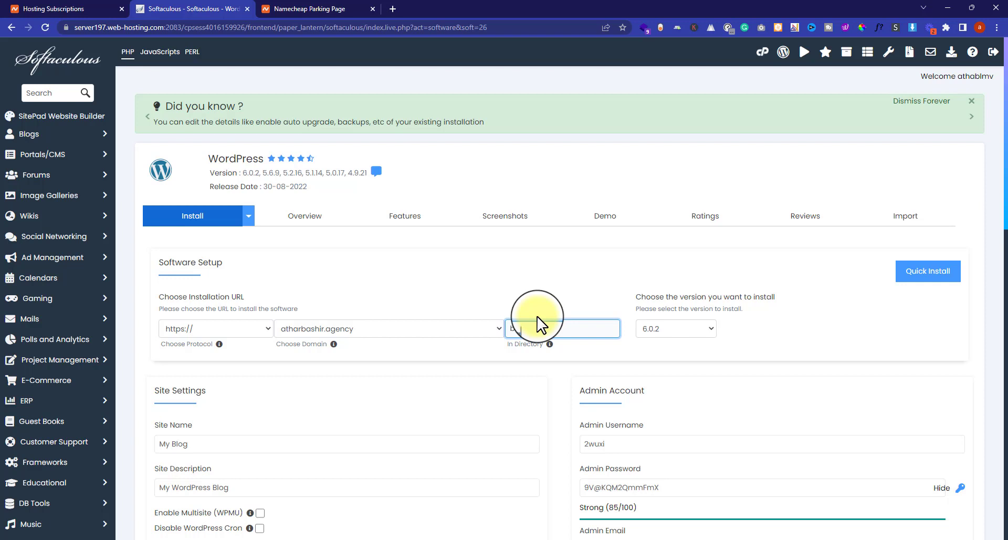
key("BackSpace")
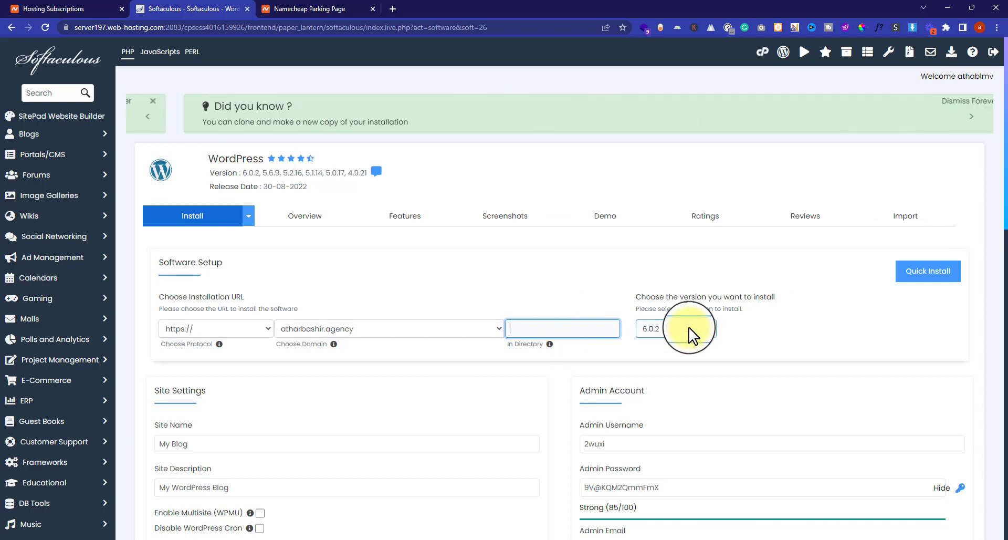
left_click(689, 328)
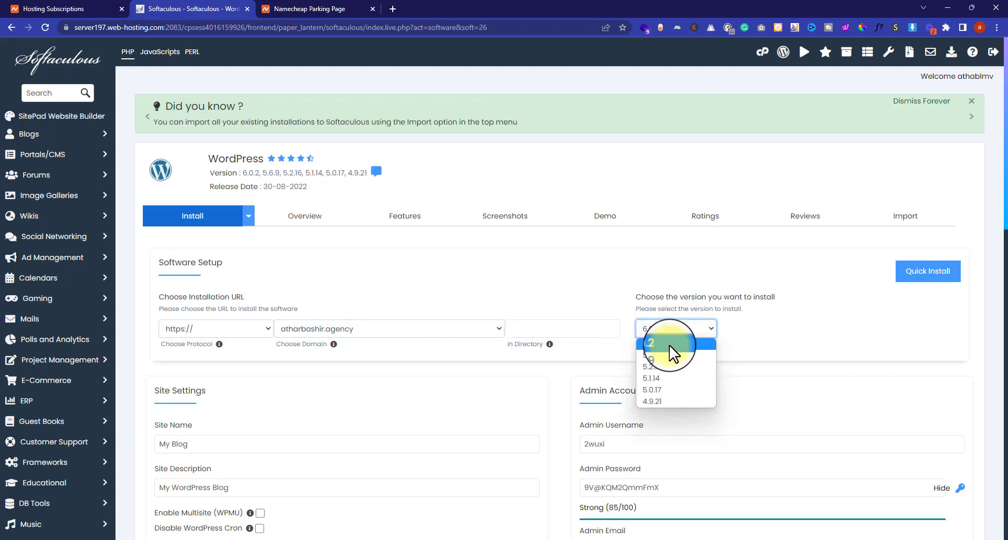
left_click(670, 345)
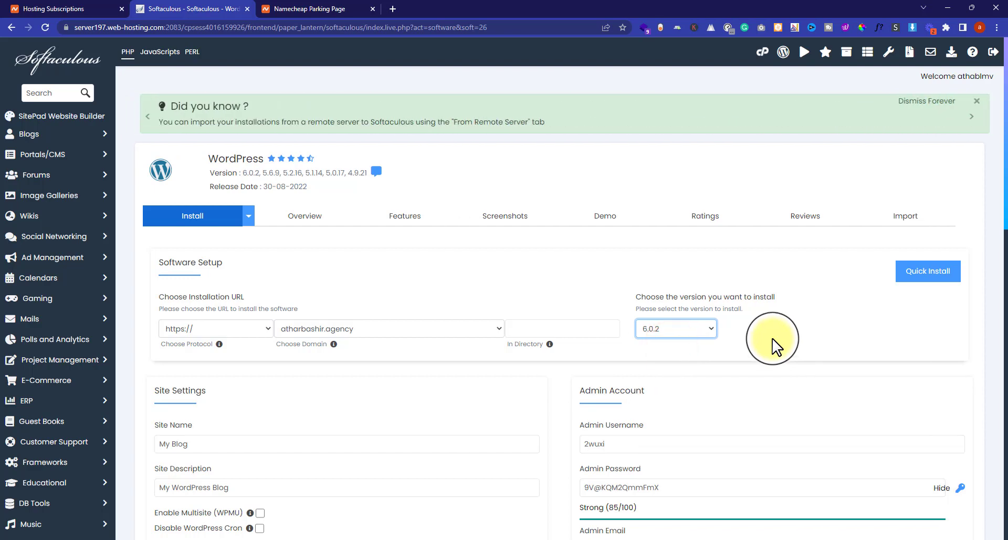
- Keep the default site name 'My Blog' and description 'My WordPress Blog'
scroll(309, 389, "down", 1)
scroll(309, 388, "down", 2)
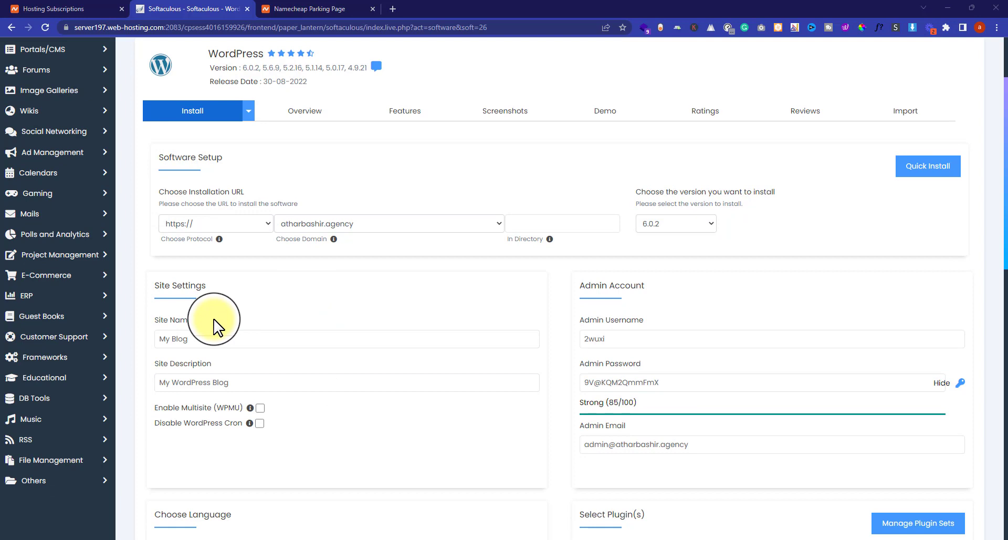
left_click_drag(206, 338, 124, 338)
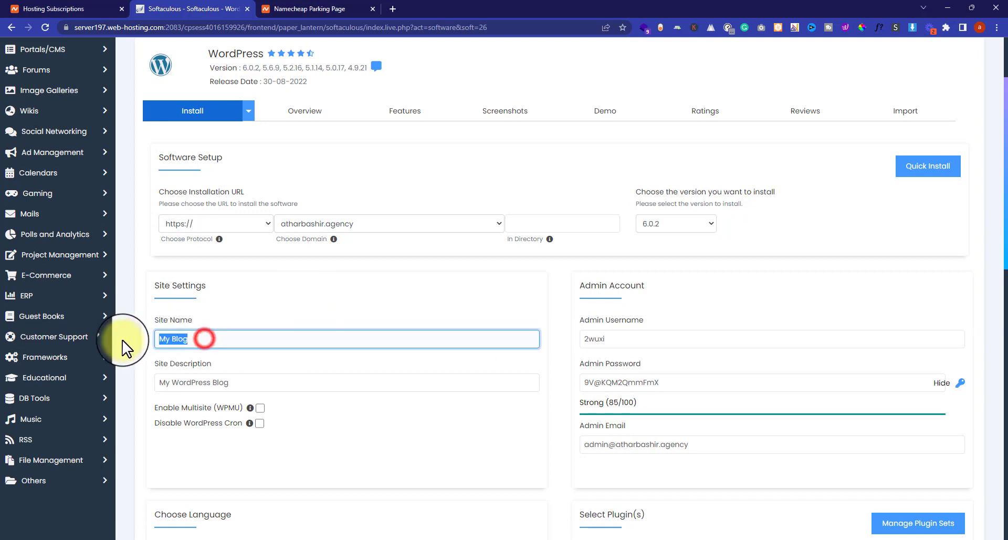
left_click(243, 310)
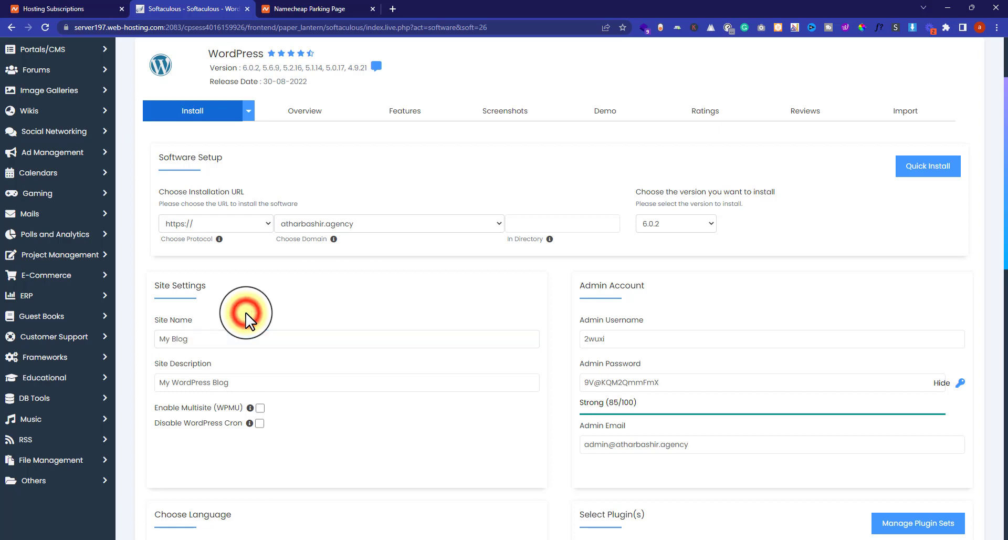
left_click(237, 383)
left_click_drag(237, 383, 148, 382)
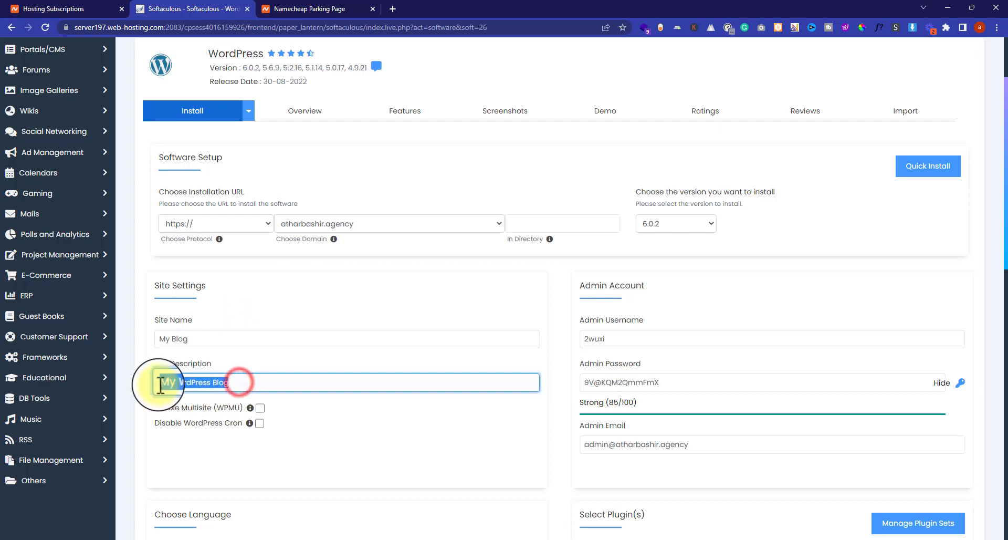
scroll(336, 315, "down", 2)
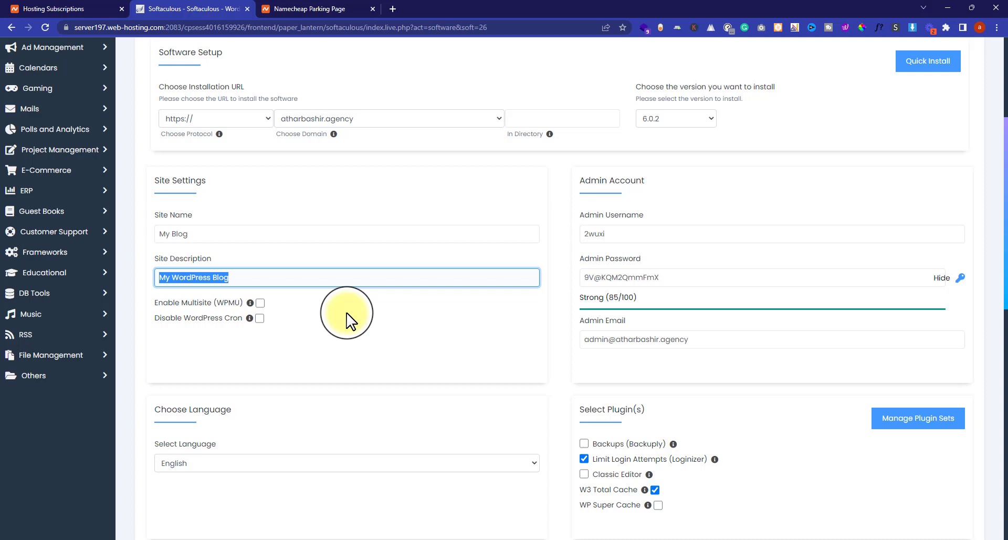
left_click(346, 315)
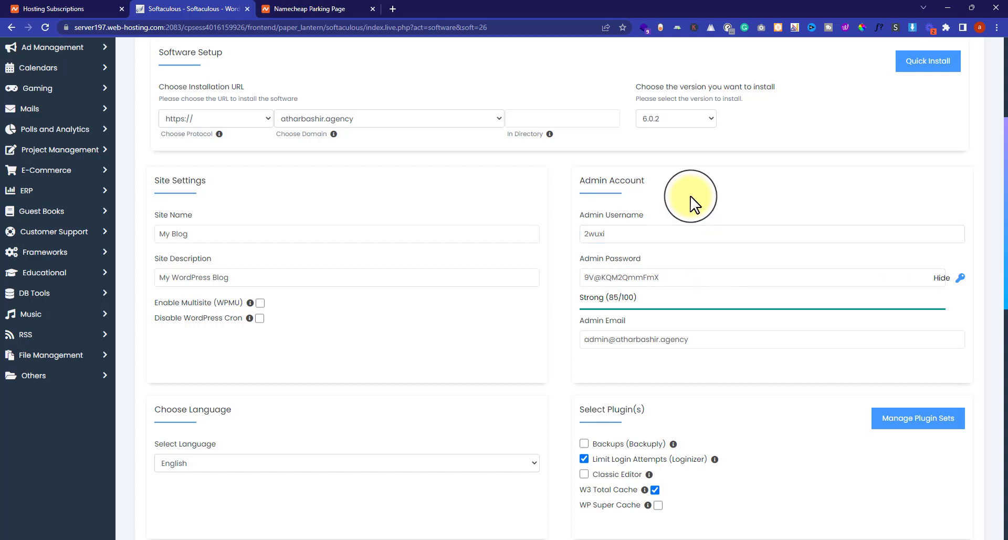
- Replace the admin username with the site's domain name and enter a new admin password
left_click(647, 231)
key("ctrl+a")
key("BackSpace")
type("atharbashir.agency")
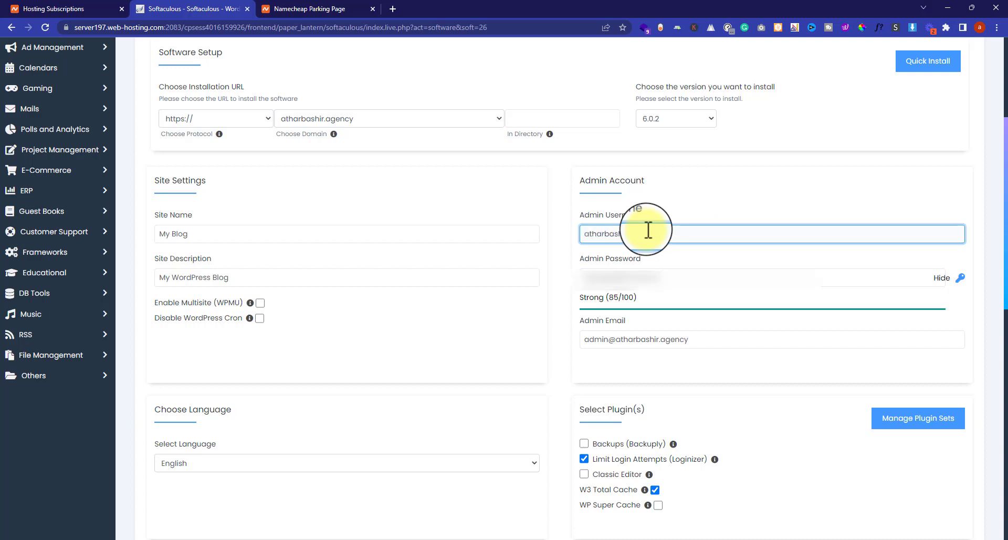
key("Tab")
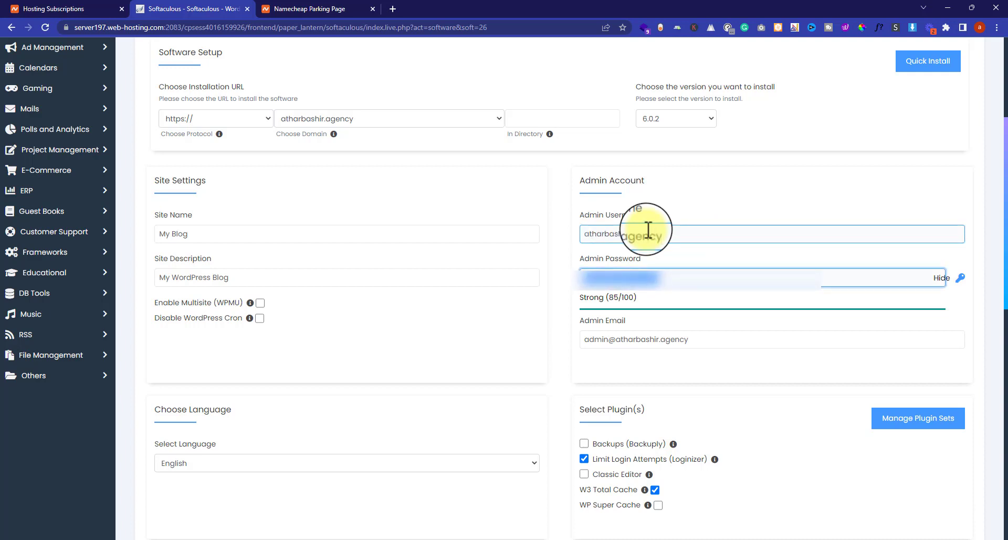
type("********")
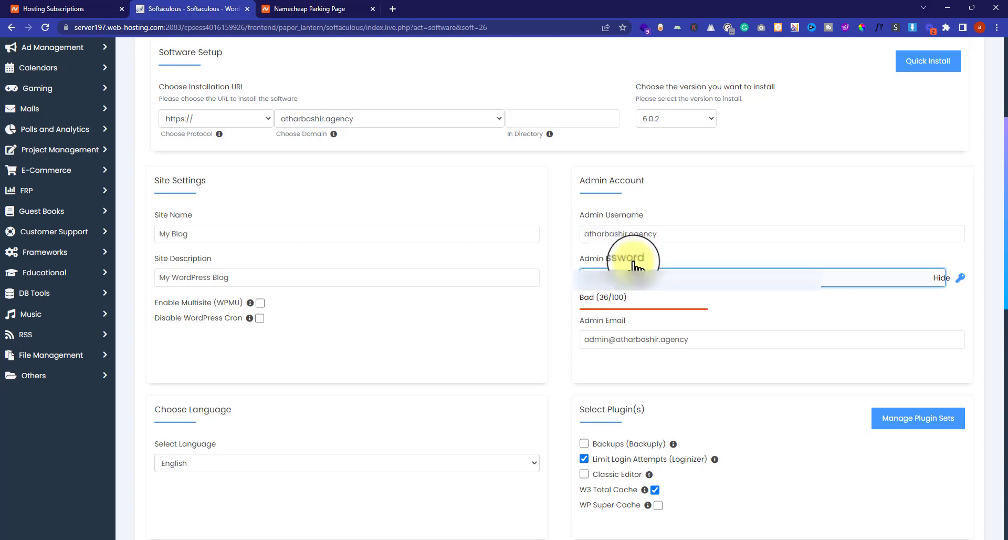
- Fill the admin e-mail from the autofill suggestion and keep English as site language
left_click(764, 336)
key("ctrl+a")
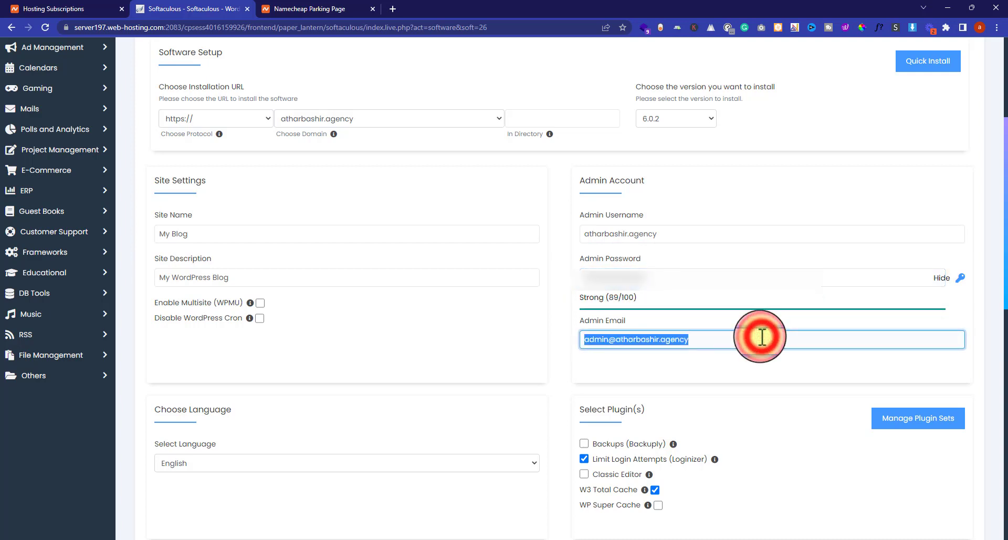
type("athara")
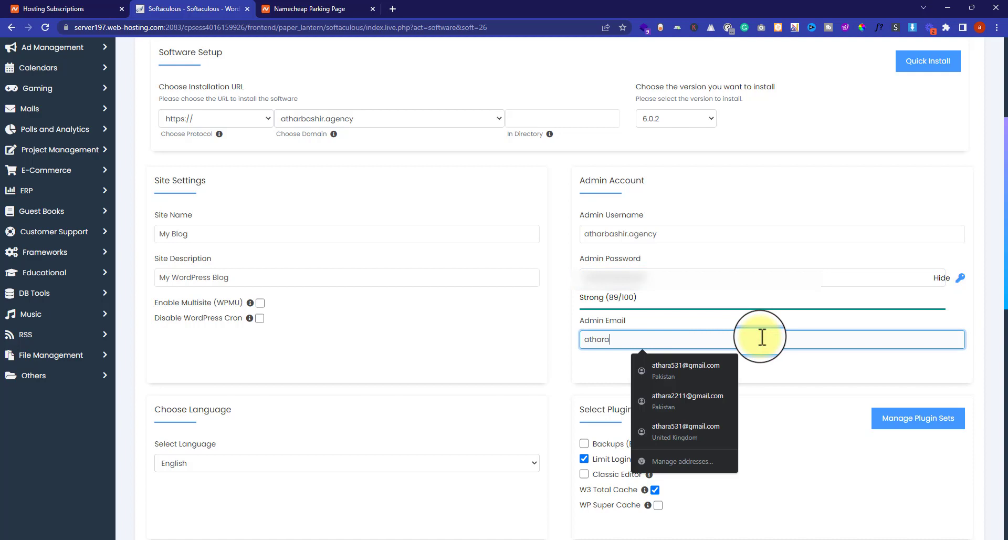
key("Down")
key("Return")
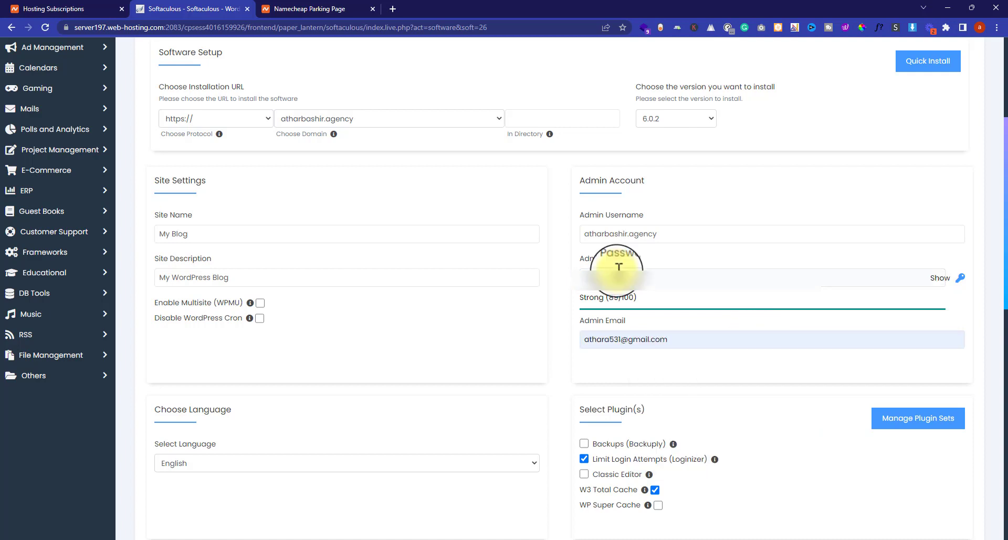
left_click(565, 319)
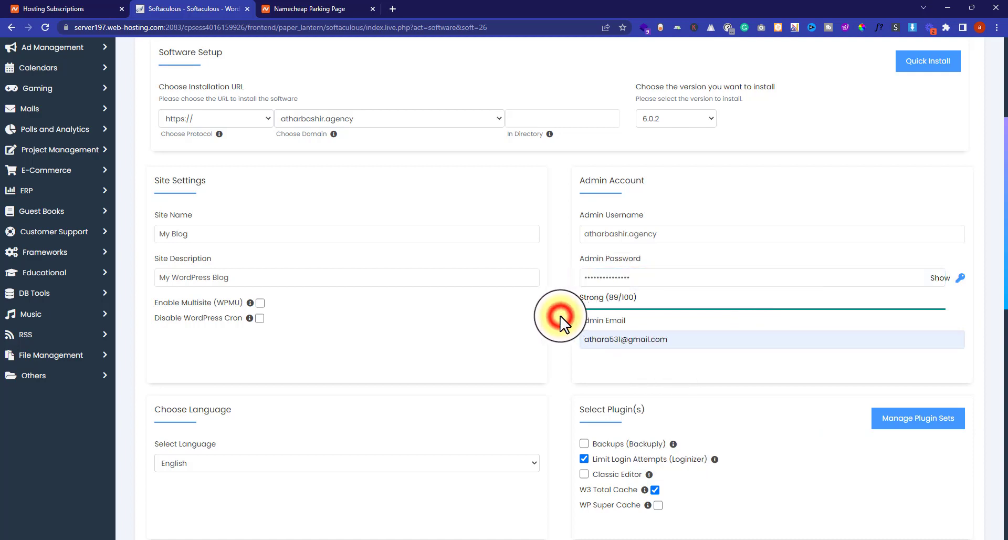
scroll(361, 212, "down", 5)
left_click(366, 204)
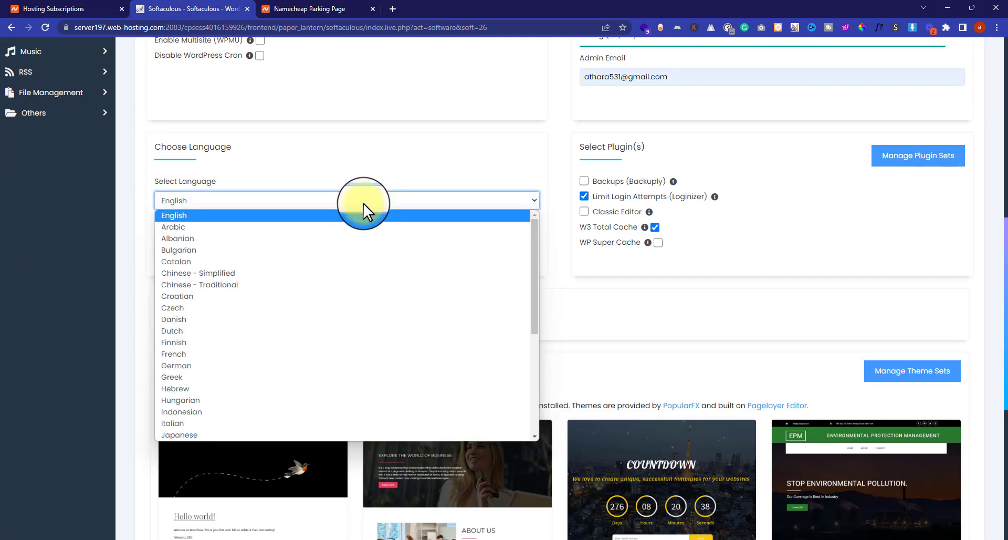
left_click(363, 205)
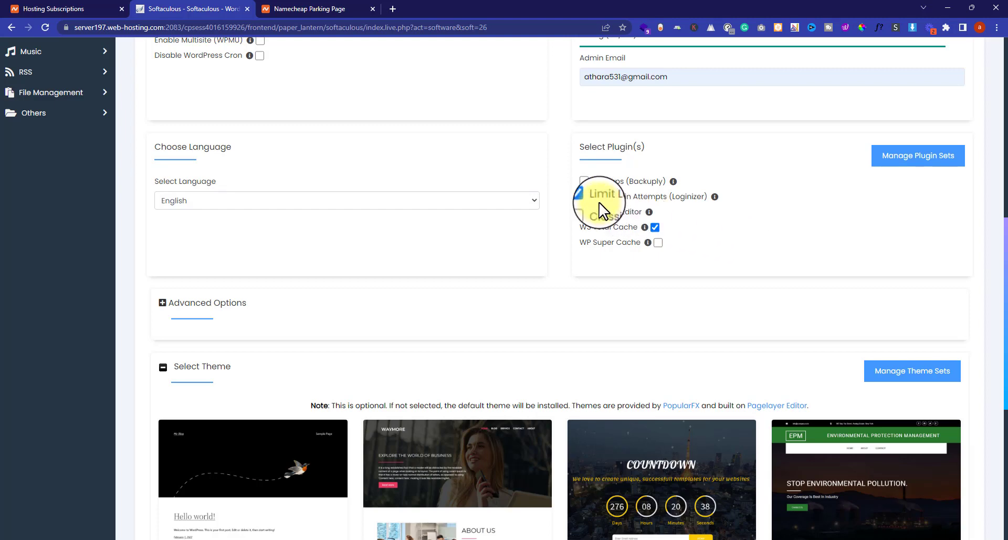
- Untick the Limit Login Attempts and W3 Total Cache plugins
left_click(584, 196)
left_click(654, 226)
scroll(732, 243, "down", 2)
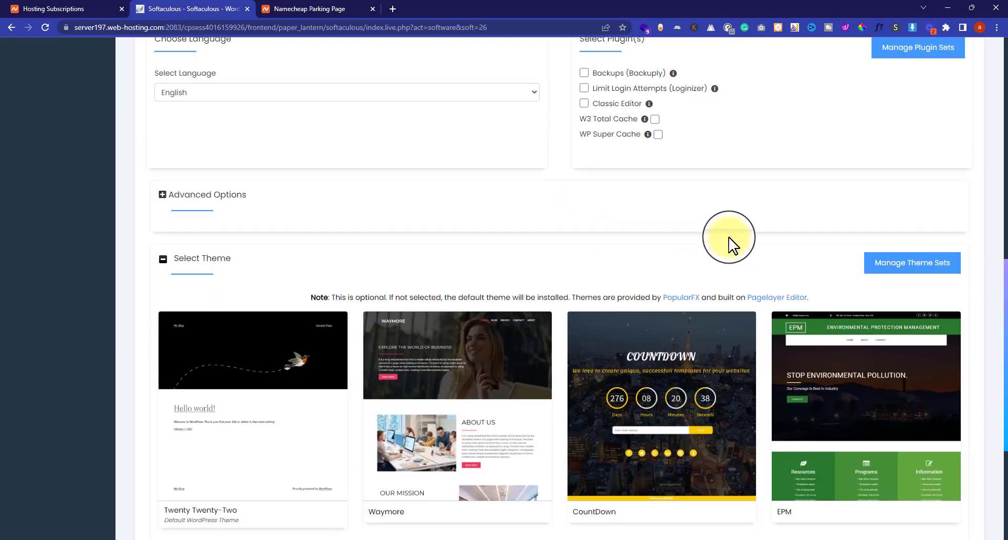
scroll(731, 247, "down", 4)
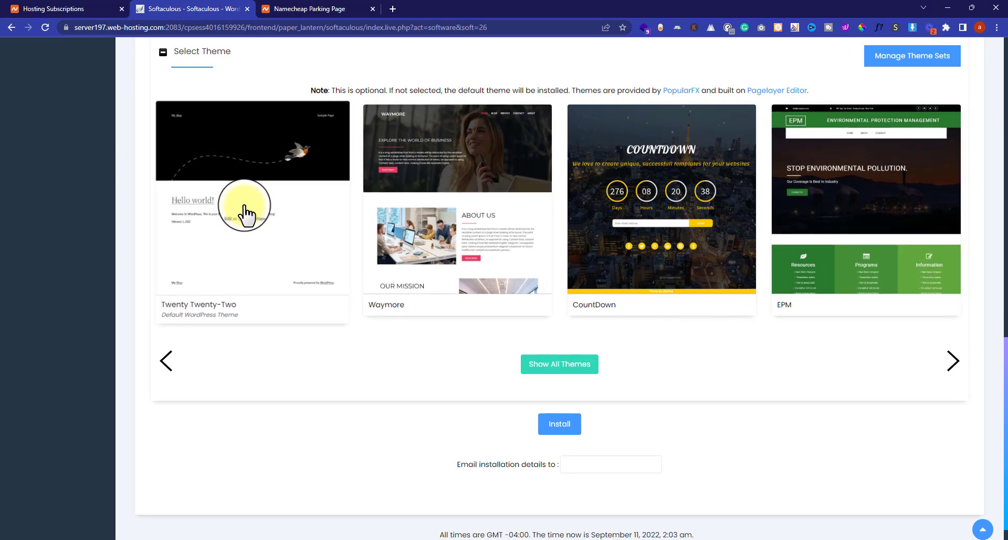
scroll(591, 137, "up", 2)
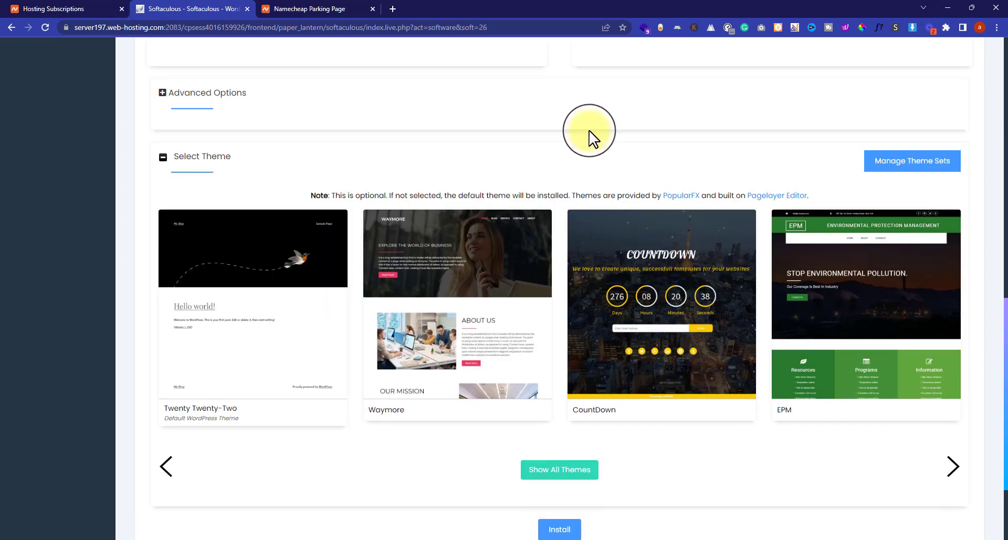
scroll(589, 131, "down", 1)
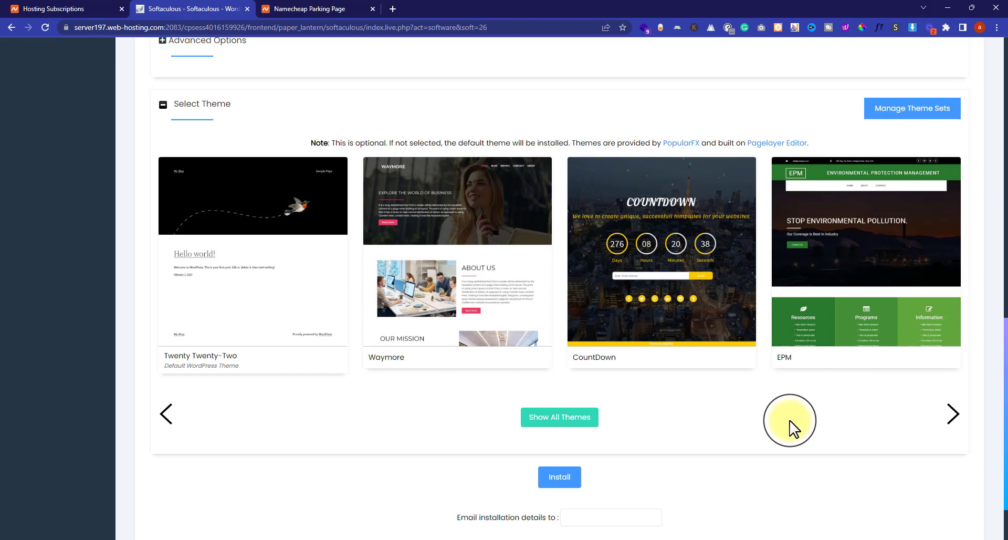
scroll(789, 428, "down", 2)
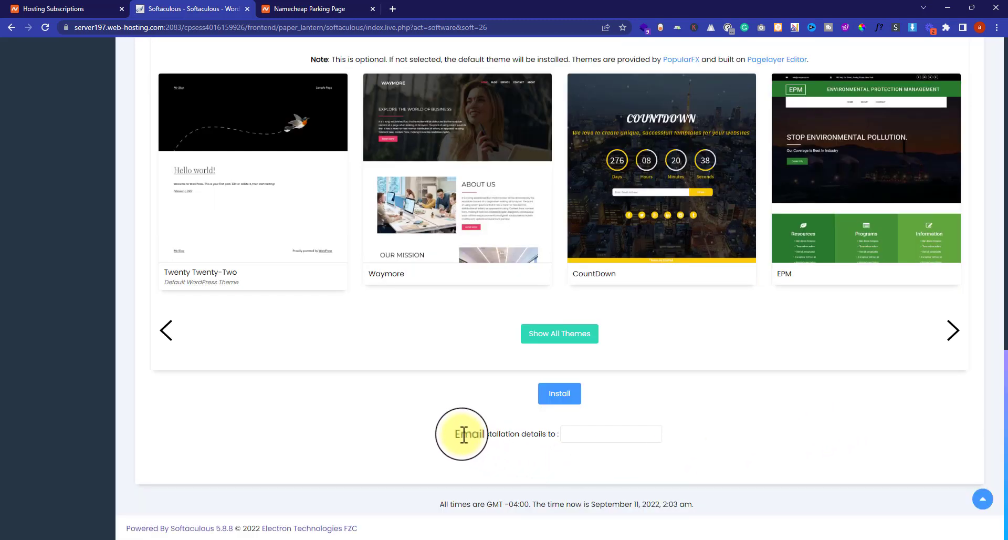
- Fill the installation-details e-mail with the saved address and start the WordPress install
left_click_drag(458, 433, 603, 442)
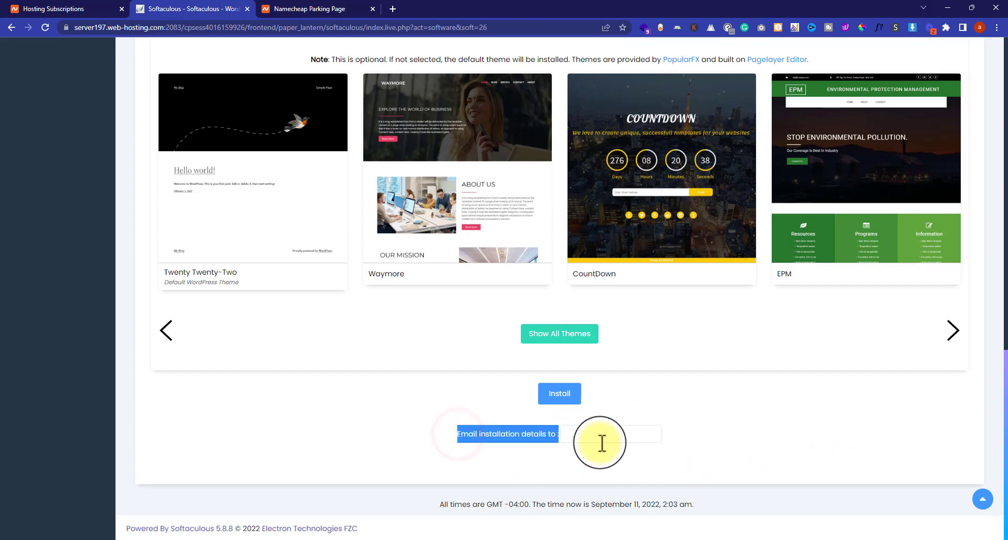
left_click(602, 438)
left_click(768, 416)
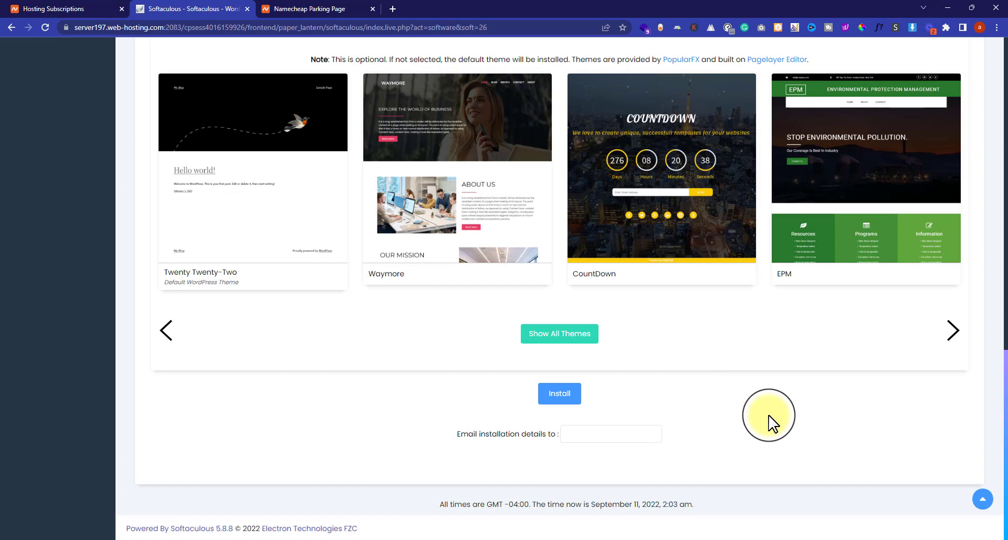
left_click(620, 435)
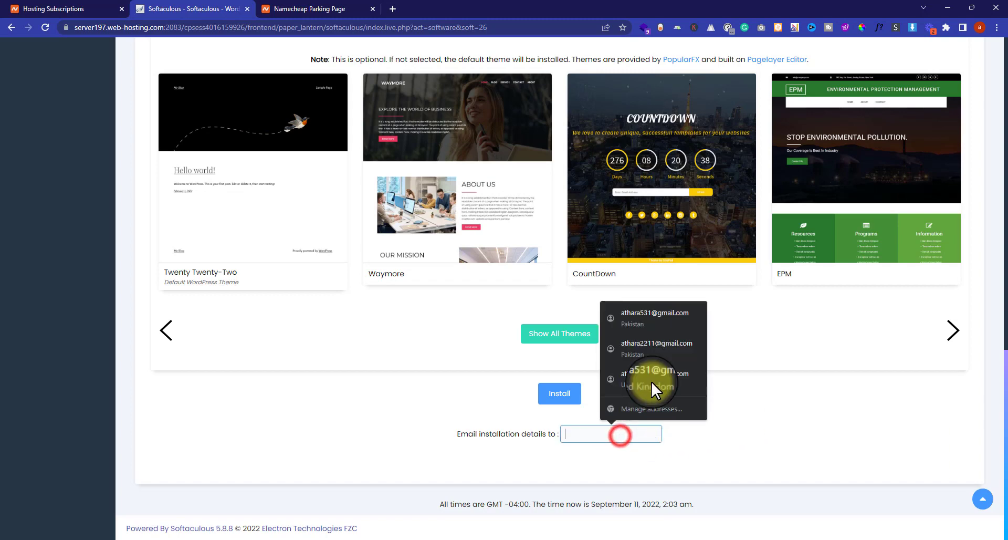
left_click(652, 315)
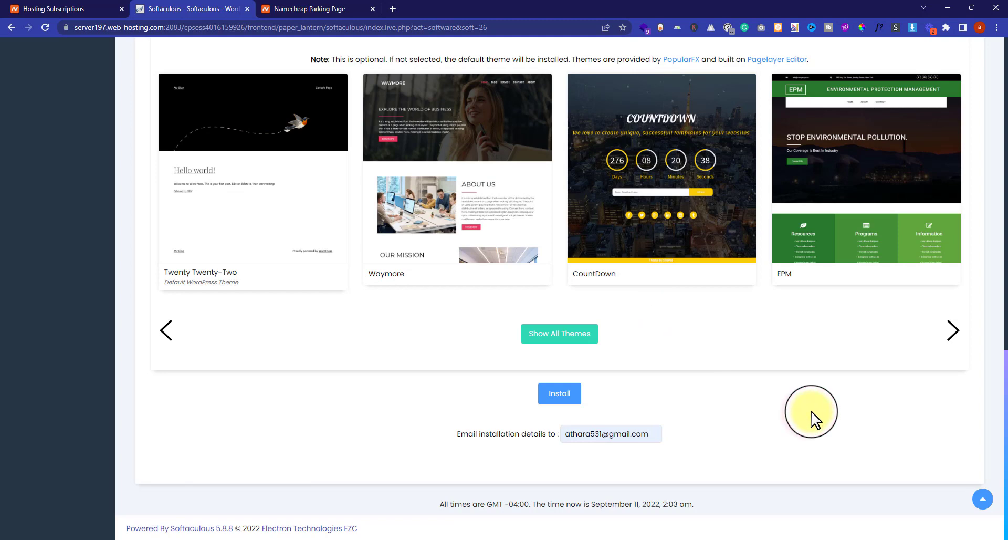
left_click(561, 391)
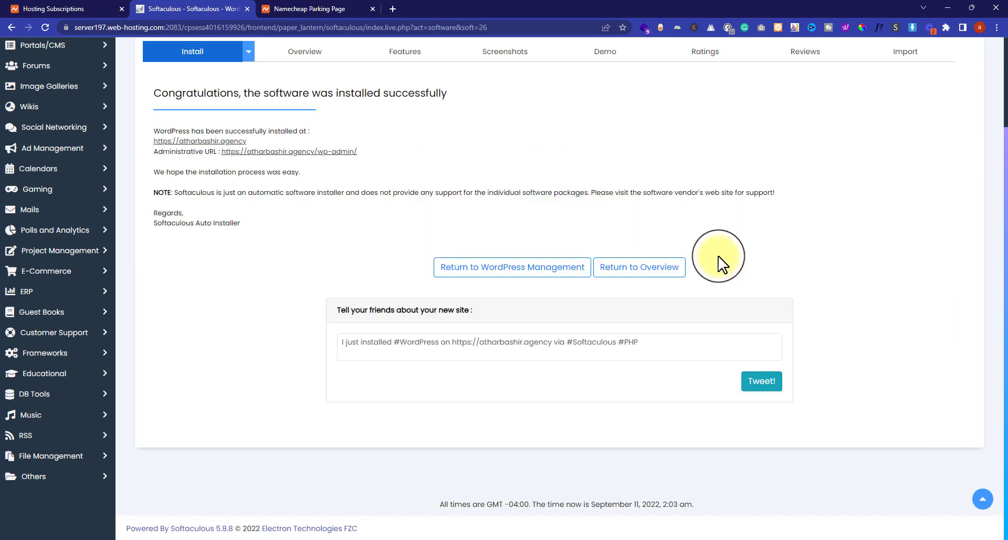
- Open the live 'My Blog' site and the wp-admin Administrative URL in new tabs
left_click(190, 142)
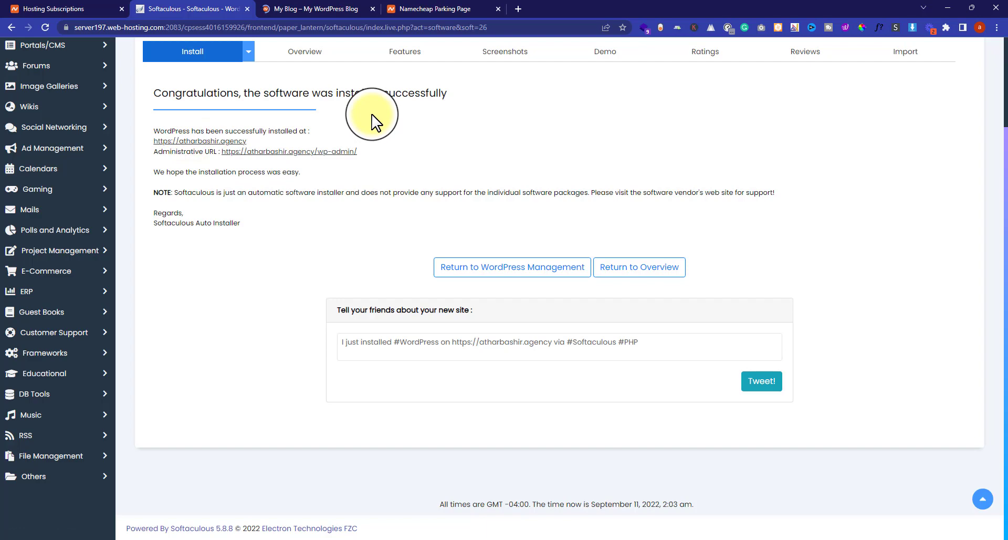
left_click(323, 9)
scroll(517, 174, "down", 3)
scroll(510, 194, "up", 3)
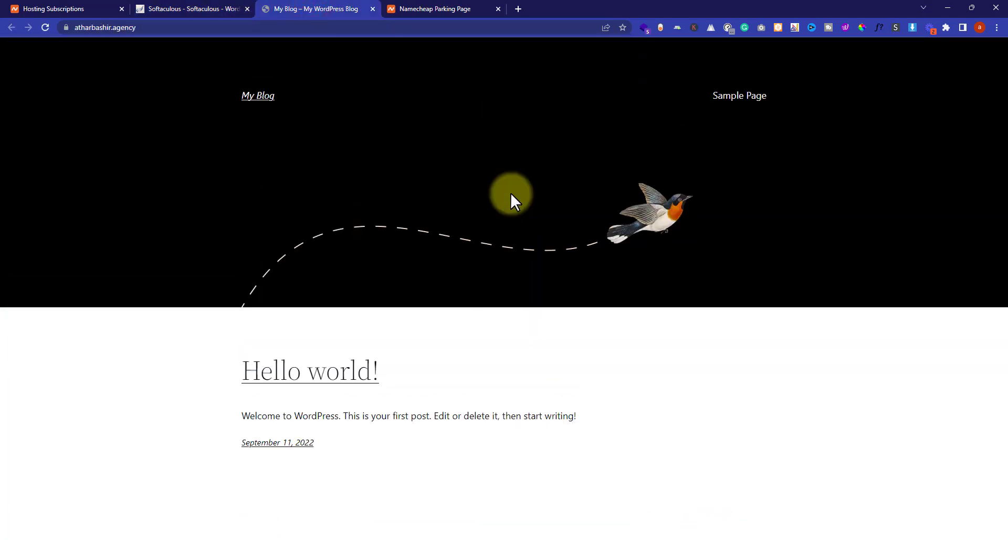
left_click(164, 9)
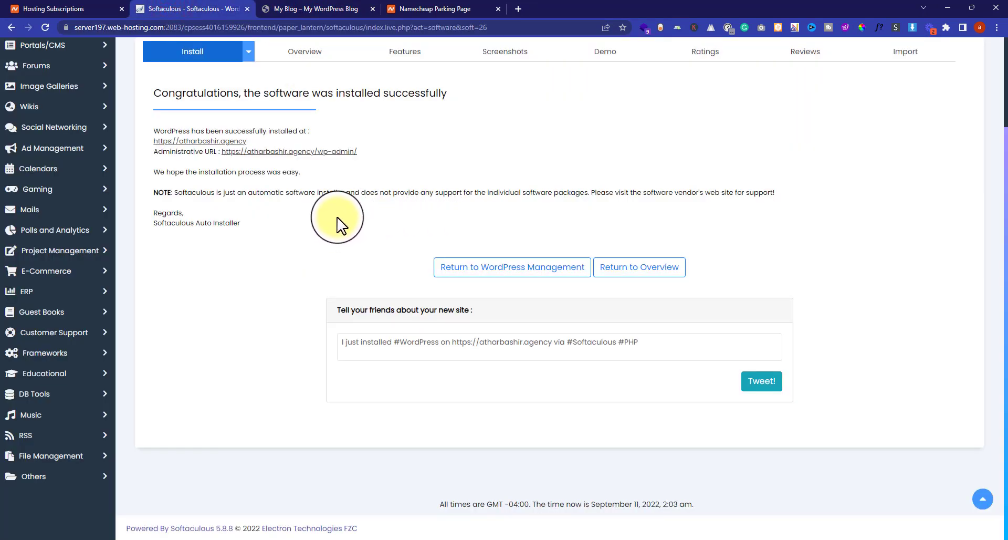
left_click(310, 152)
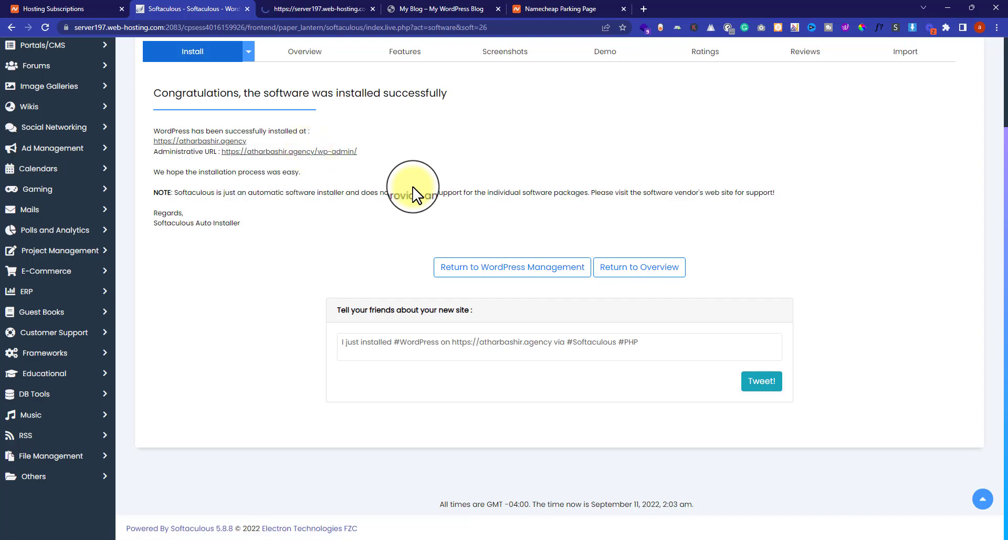
- Open the live site and the Add Plugins page in background tabs from the dashboard
left_click(318, 9)
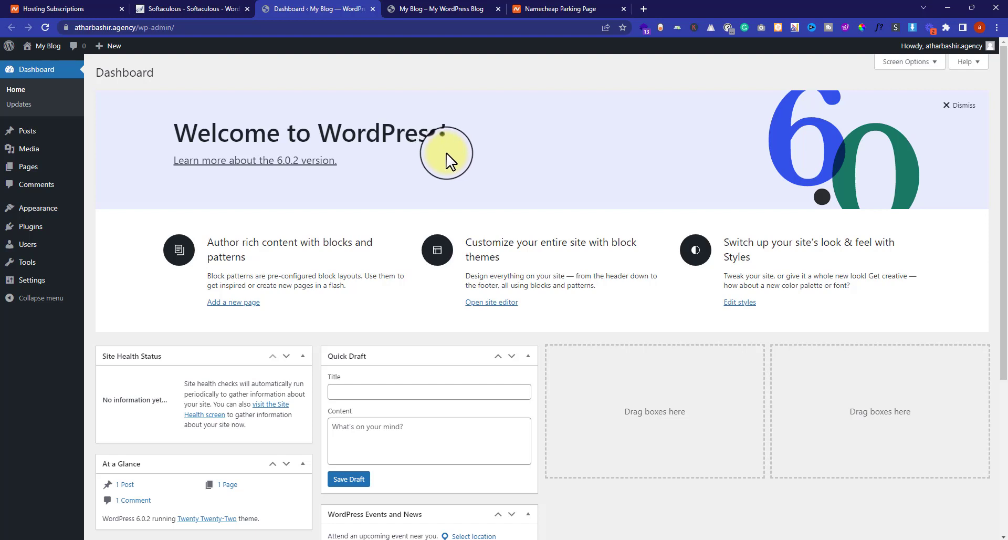
mouse_move(32, 46)
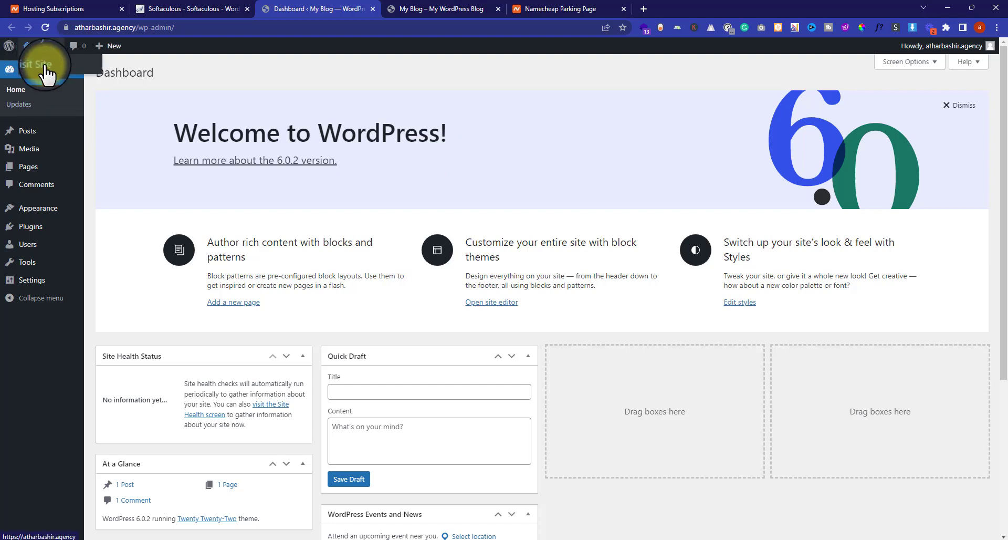
middle_click(47, 65)
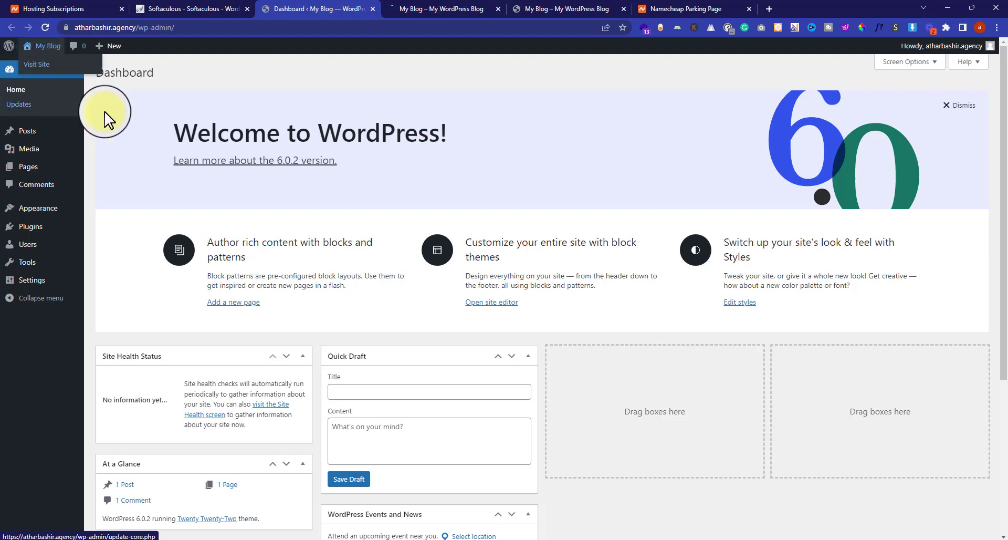
mouse_move(44, 236)
middle_click(105, 243)
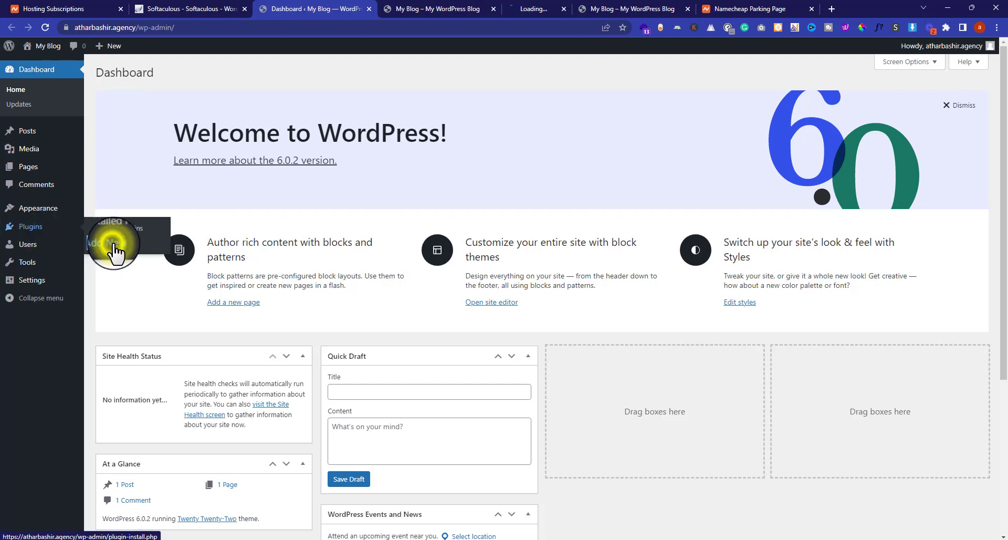
- Browse popular themes on the Appearance > Themes > Add New page
mouse_move(62, 214)
left_click(108, 211)
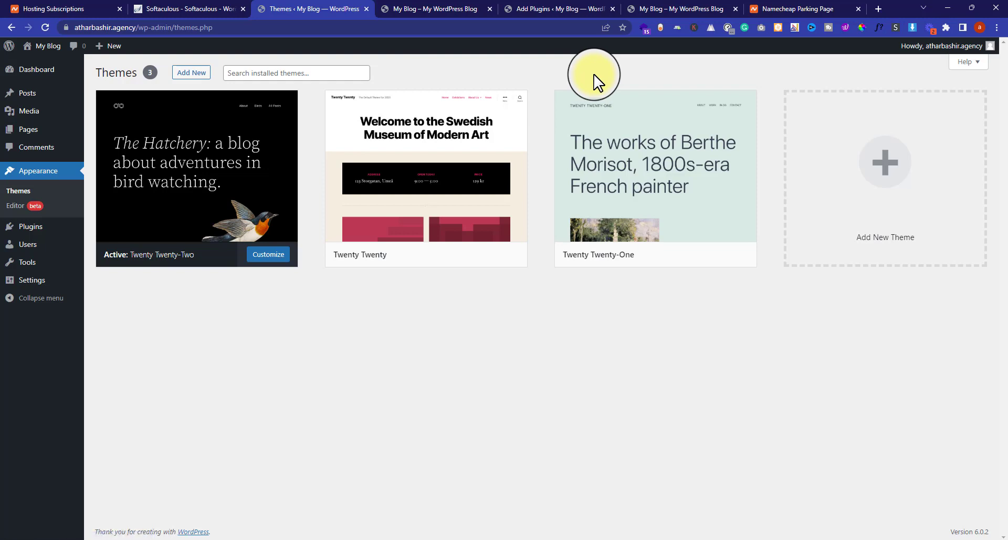
left_click(190, 72)
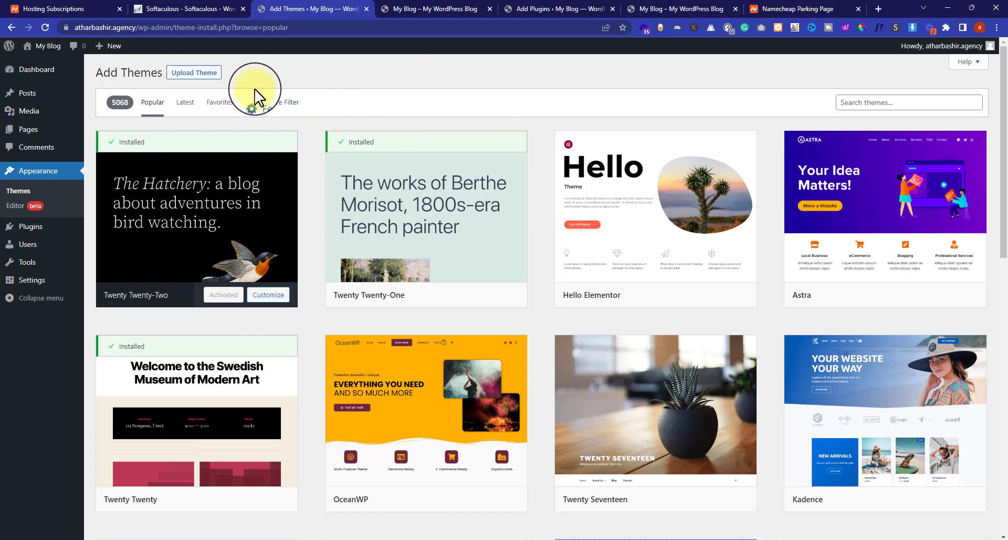
- Reveal the Upload Theme panel and cancel choosing a theme zip file
left_click(201, 75)
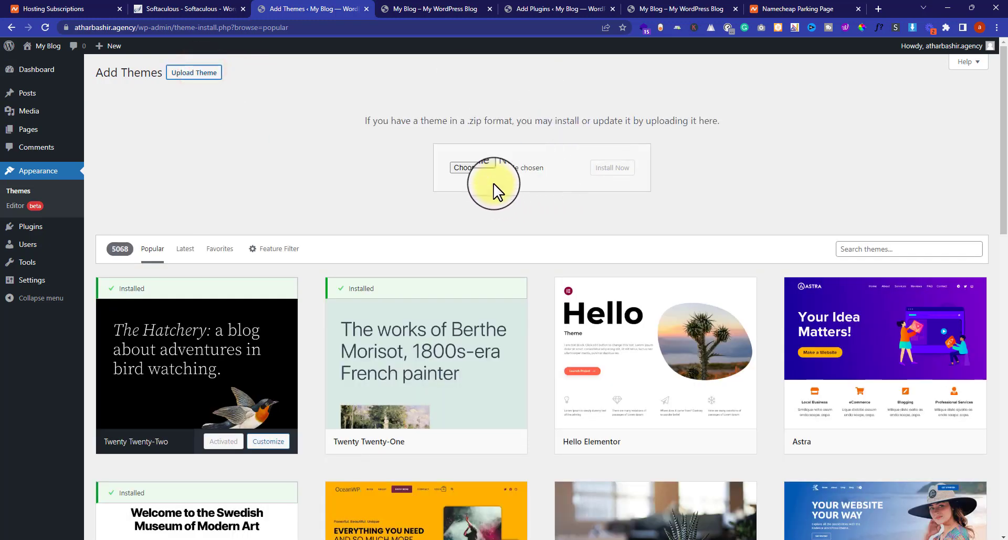
left_click(478, 168)
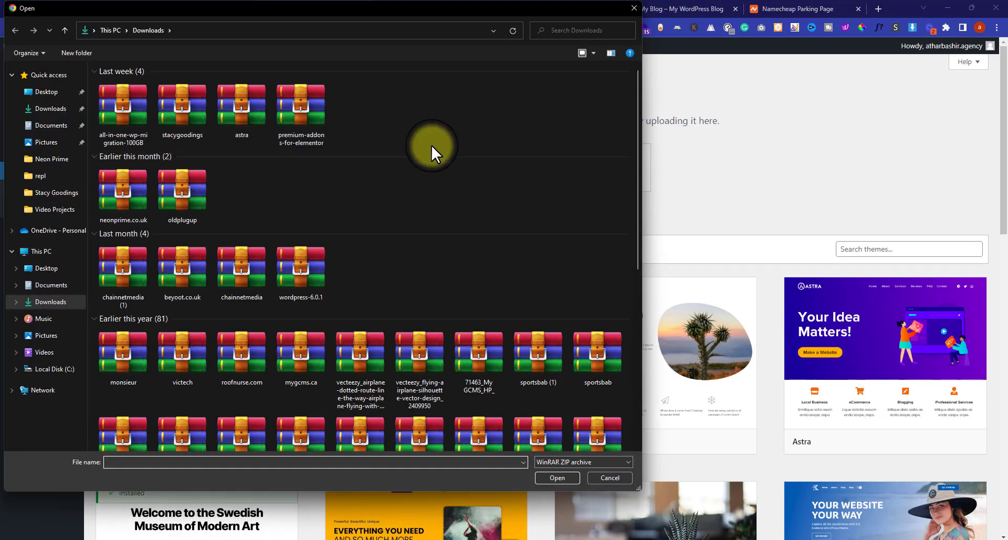
left_click(634, 8)
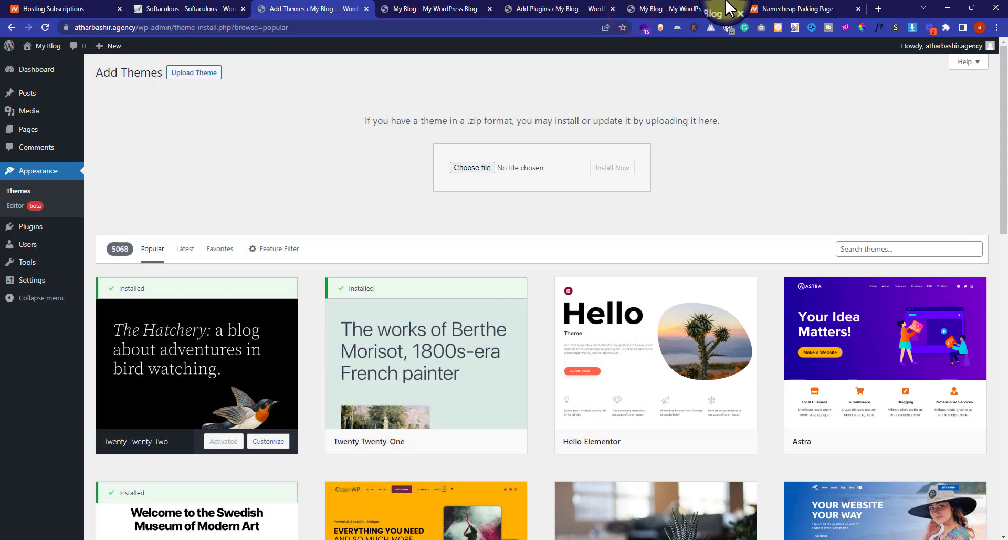
- Reveal the Upload Plugin panel on Add Plugins and close the file chooser unused
left_click(543, 6)
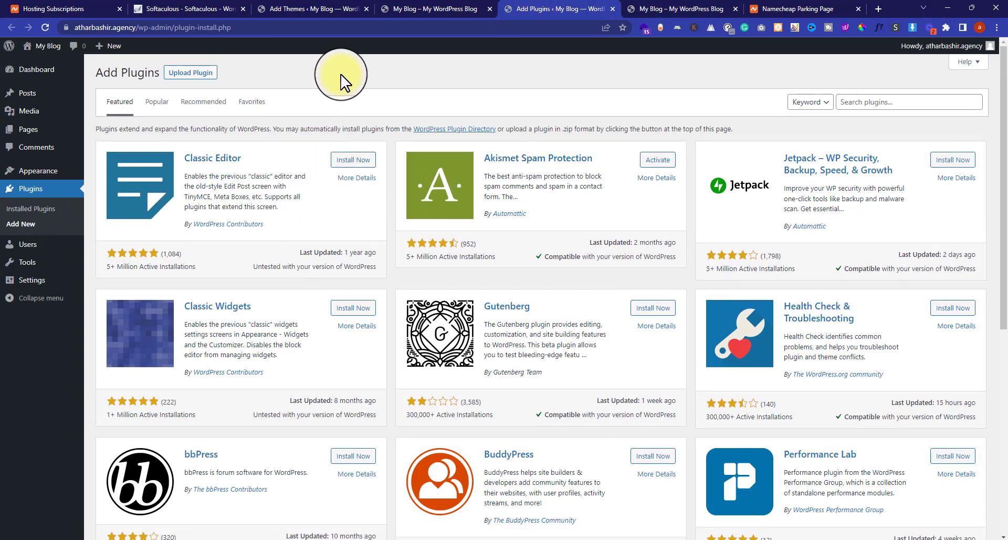
left_click(193, 73)
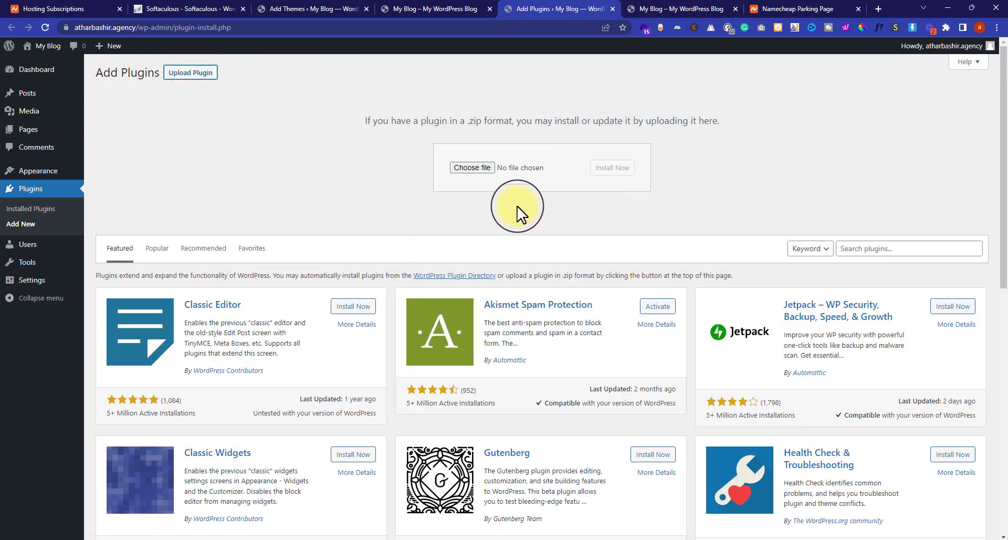
left_click(479, 166)
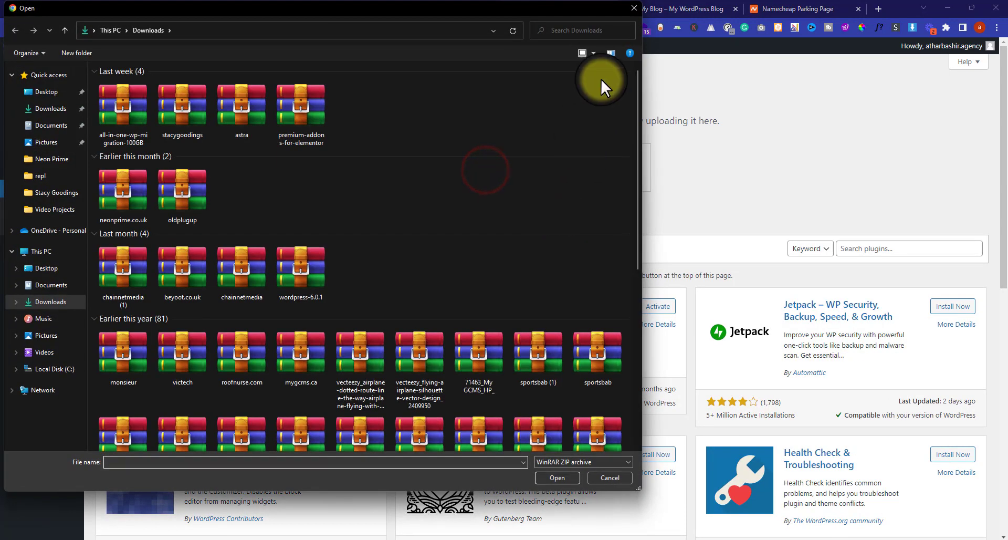
left_click(632, 8)
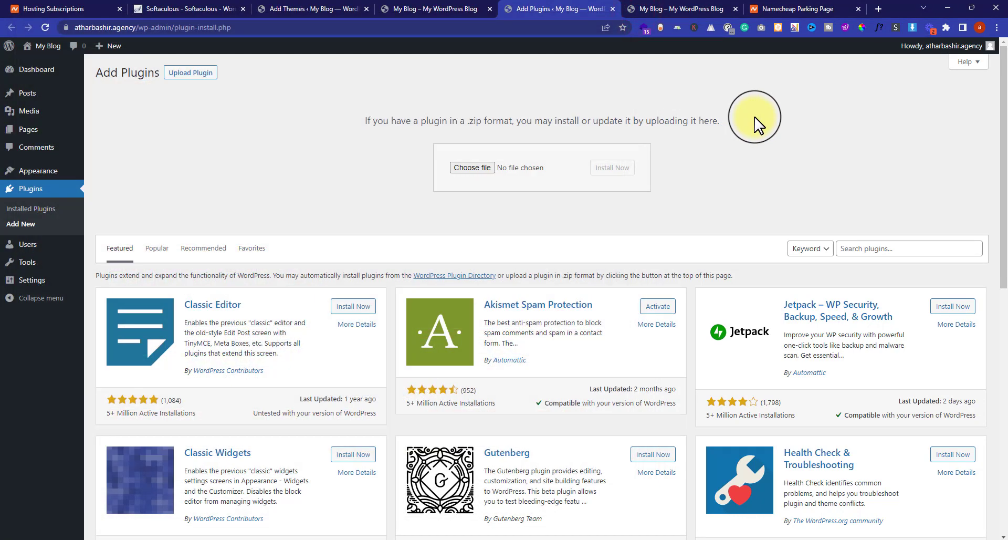